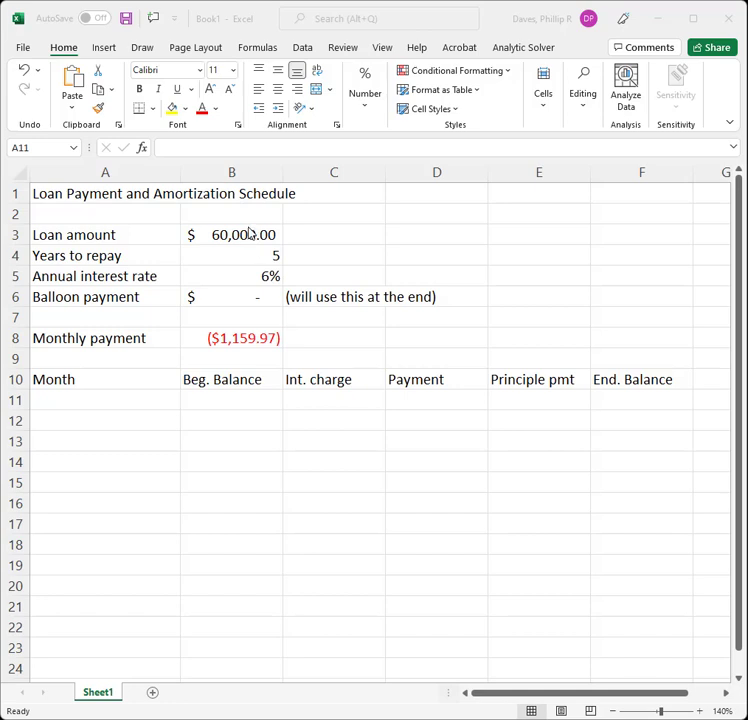
# - Review the loan inputs in column B: loan amount, years to repay, annual interest rate and balloon payment
pyautogui.click(252, 234)
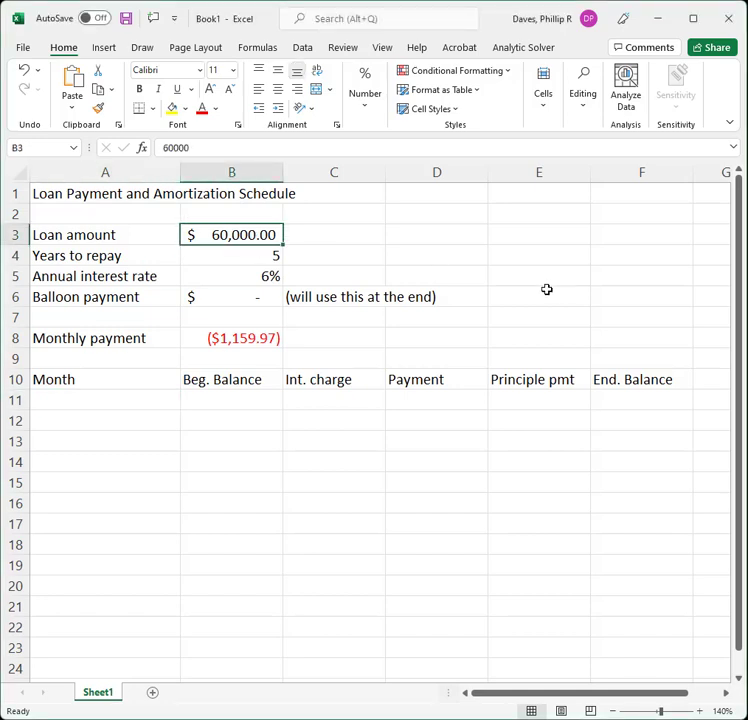
pyautogui.click(269, 255)
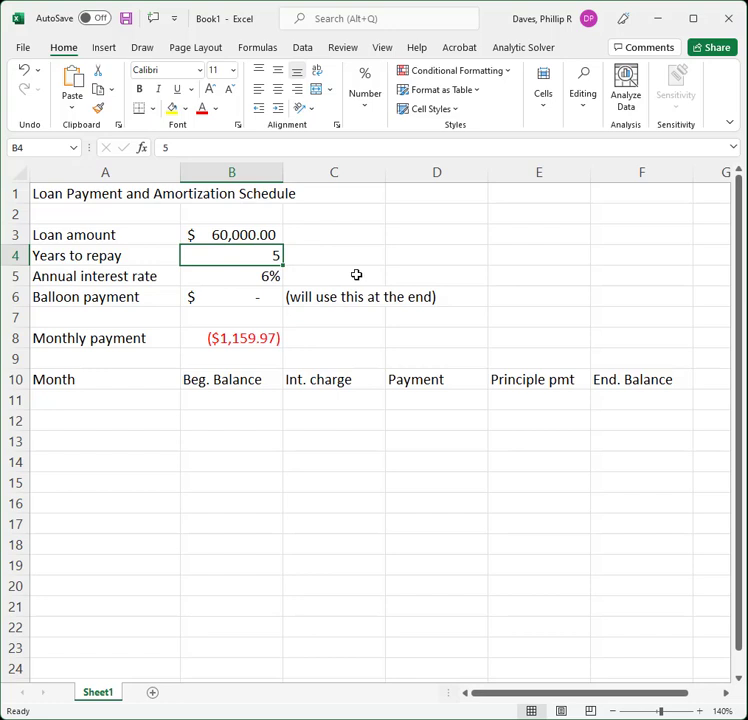
pyautogui.click(262, 276)
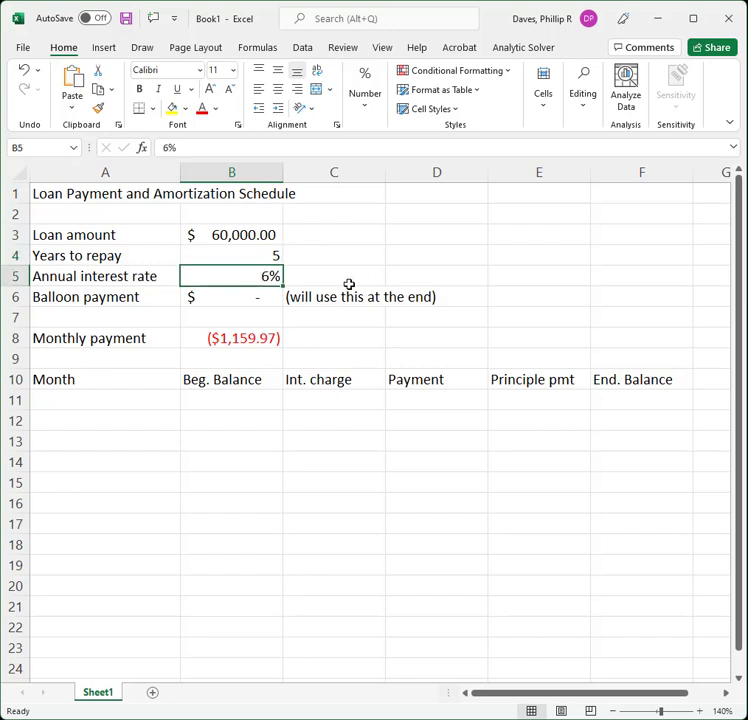
pyautogui.moveTo(93, 294); pyautogui.dragTo(297, 297)
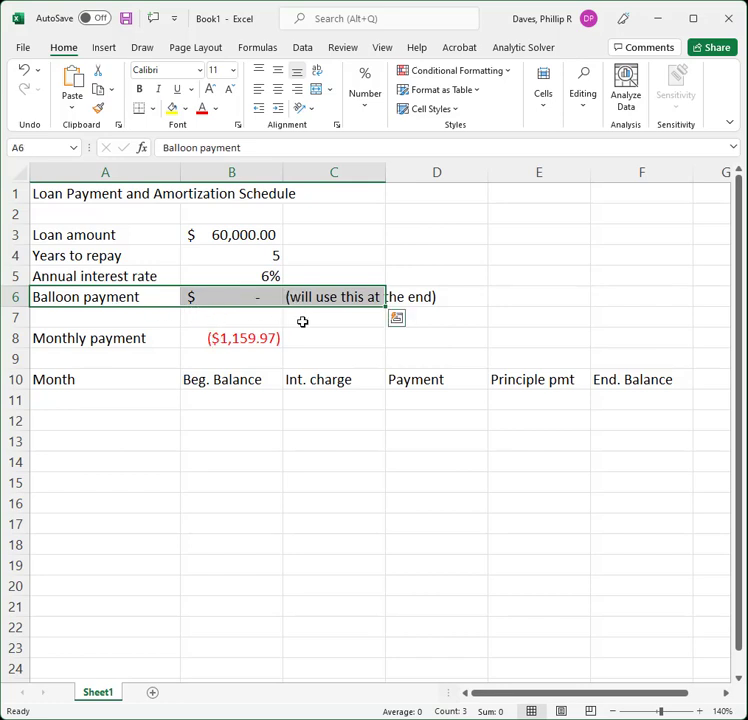
# - Clear the monthly payment cell B8 and begin a PMT formula there with B5/12 as the rate
pyautogui.click(232, 338)
pyautogui.press('BackSpace')
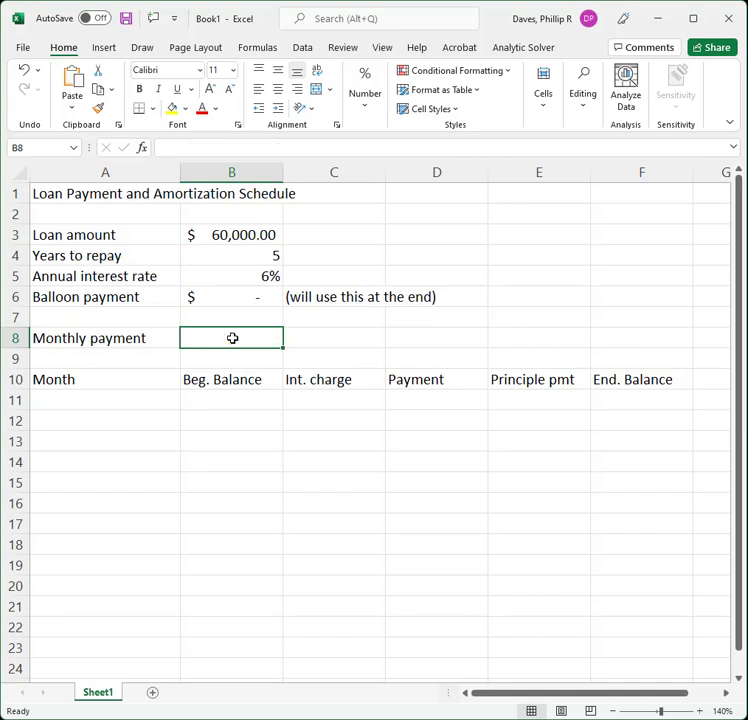
pyautogui.write('=p')
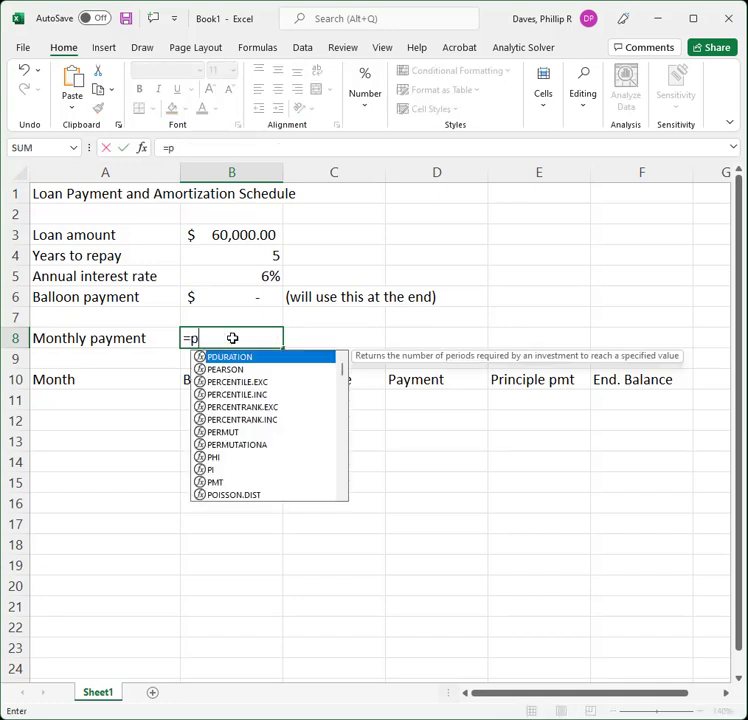
pyautogui.write('mt(')
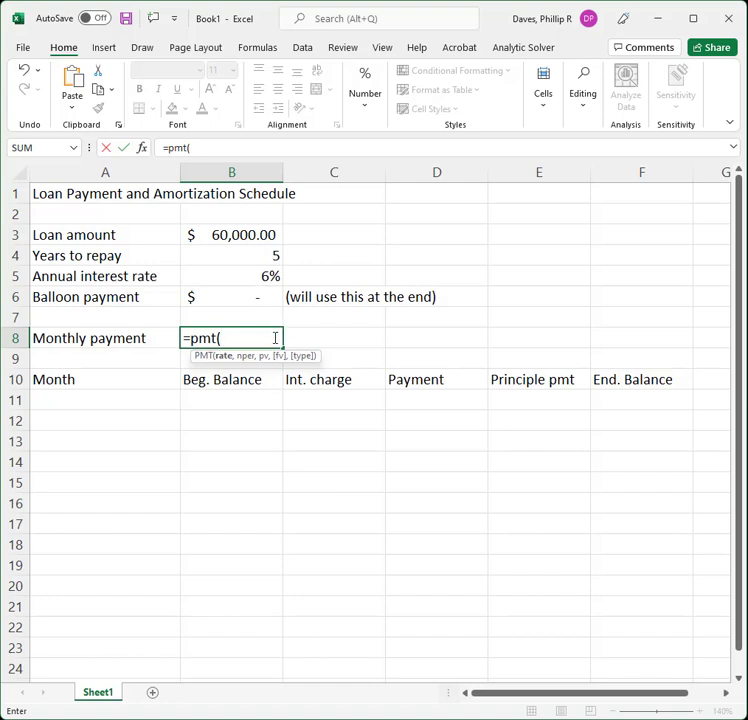
pyautogui.click(259, 275)
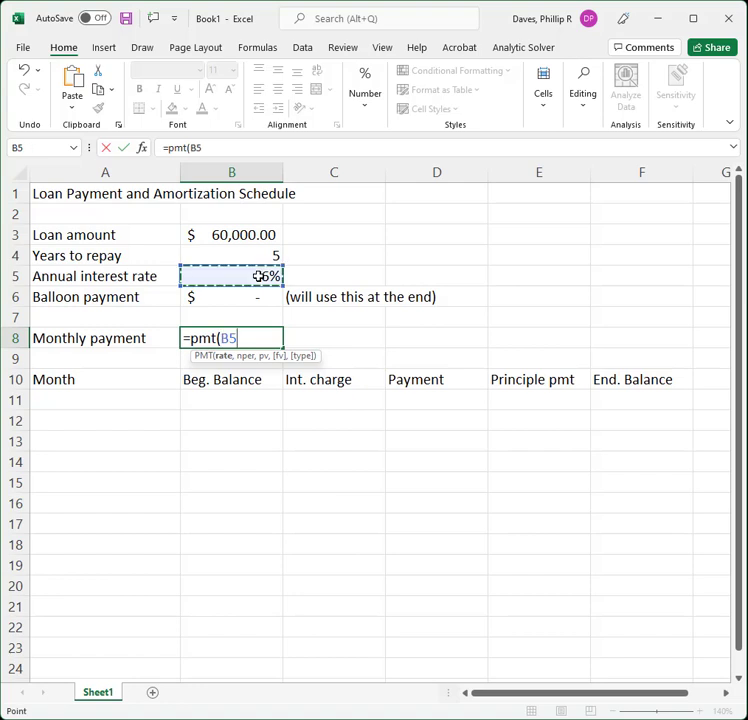
pyautogui.write('/12')
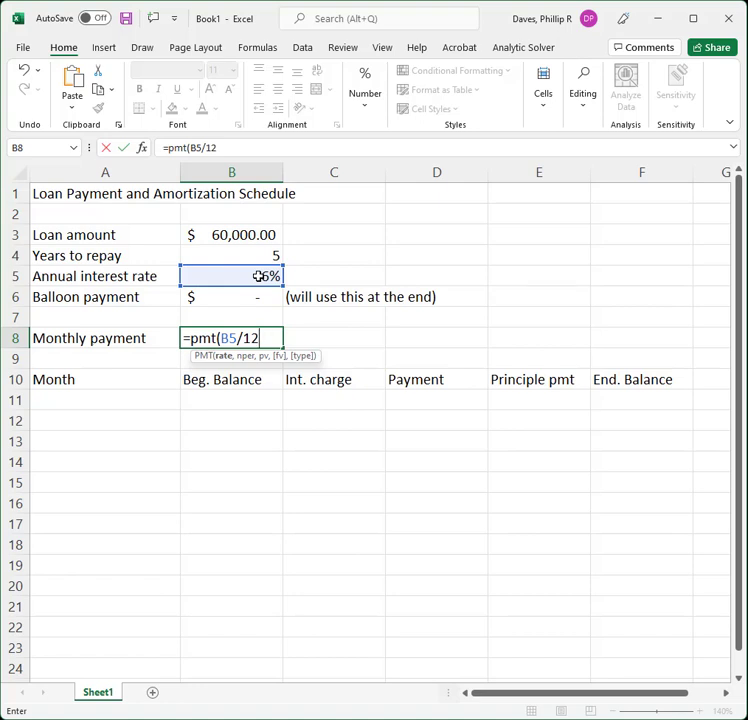
pyautogui.write(',')
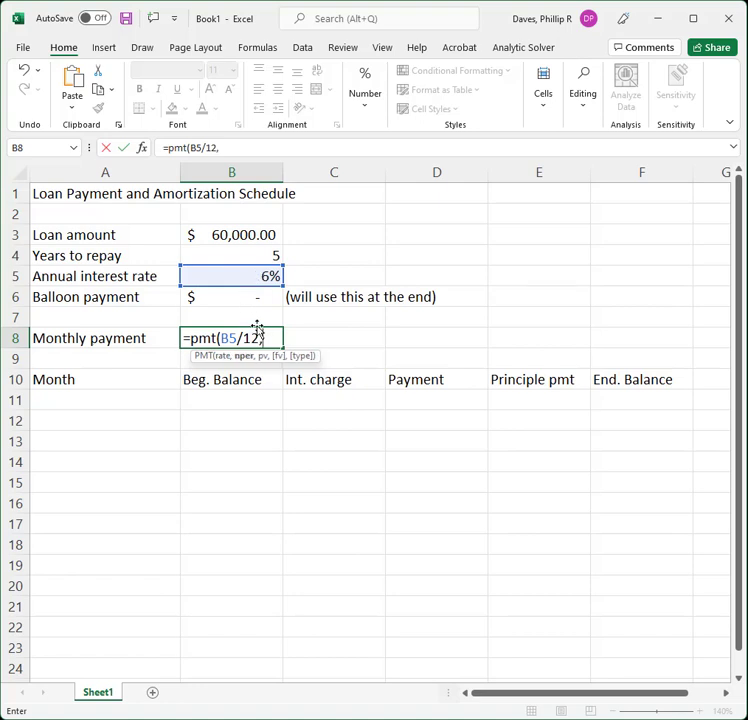
# - Complete the PMT formula in B8 with B4*12 periods, B3 as present value, 0 future value and type 0
pyautogui.click(252, 255)
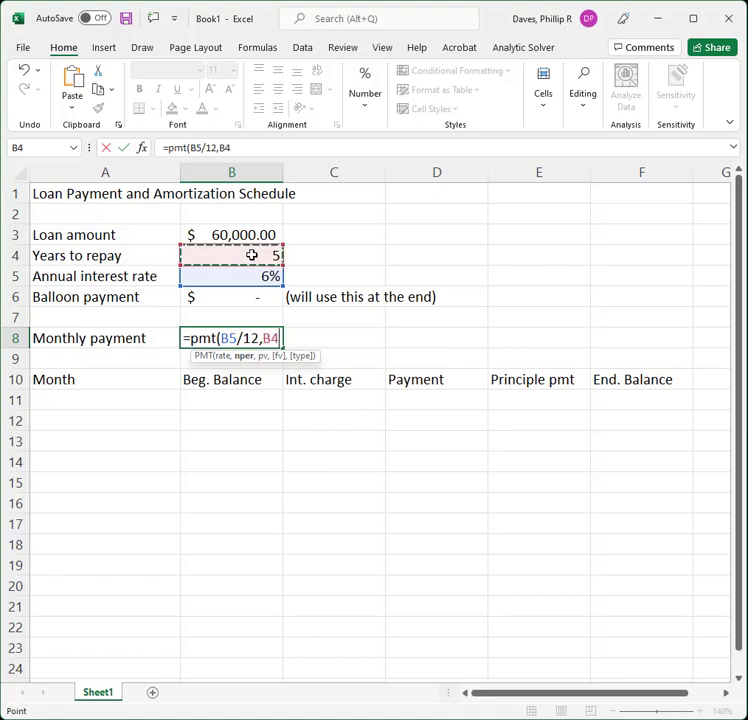
pyautogui.write('*')
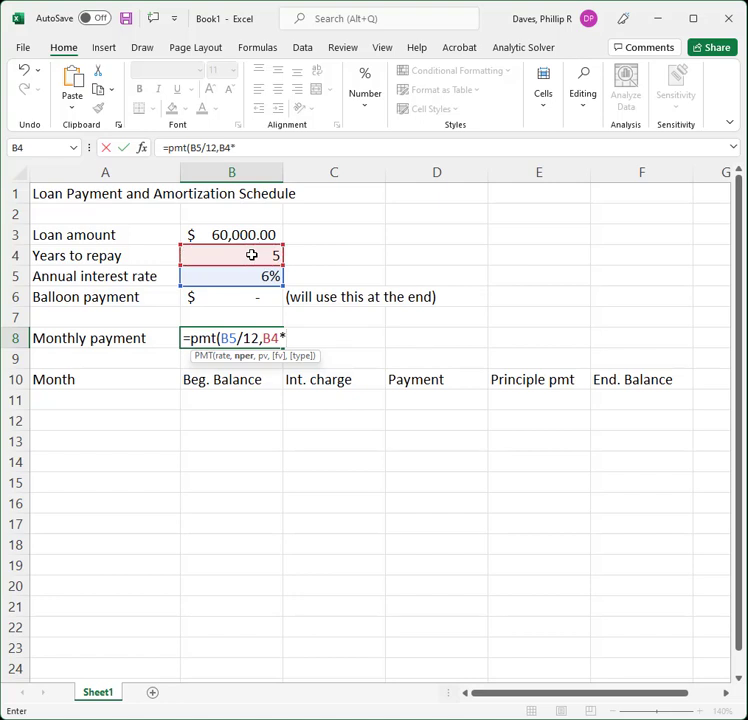
pyautogui.write('12')
pyautogui.write(',')
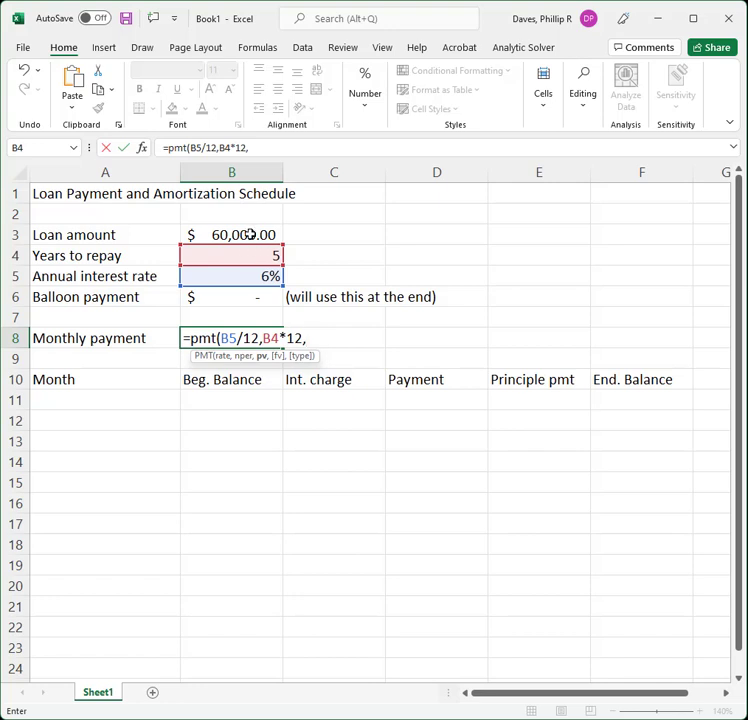
pyautogui.click(250, 234)
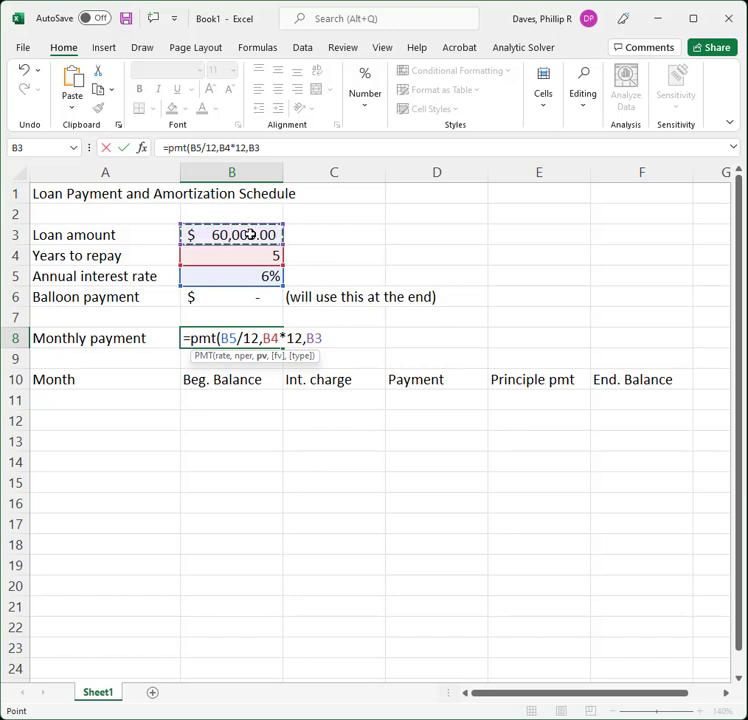
pyautogui.write(',')
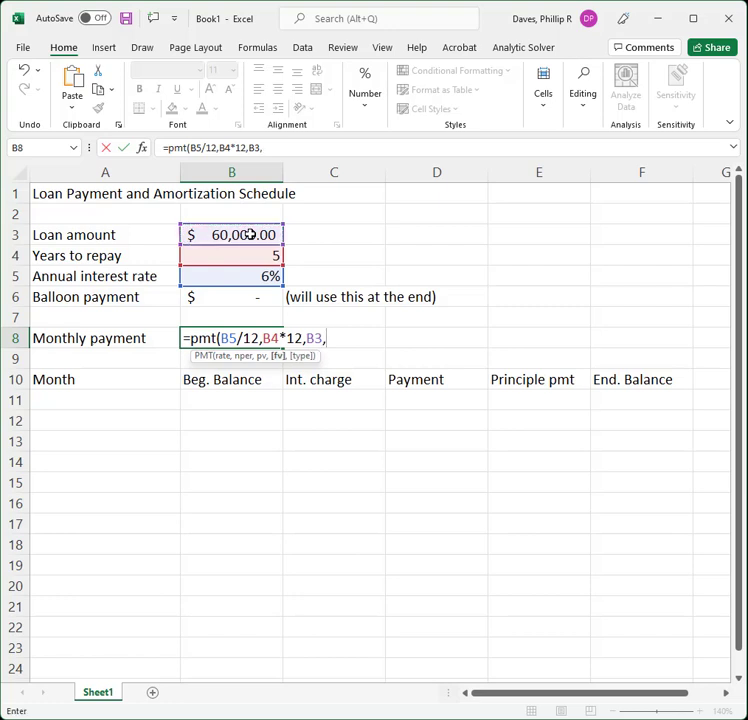
pyautogui.write('0')
pyautogui.write(',0')
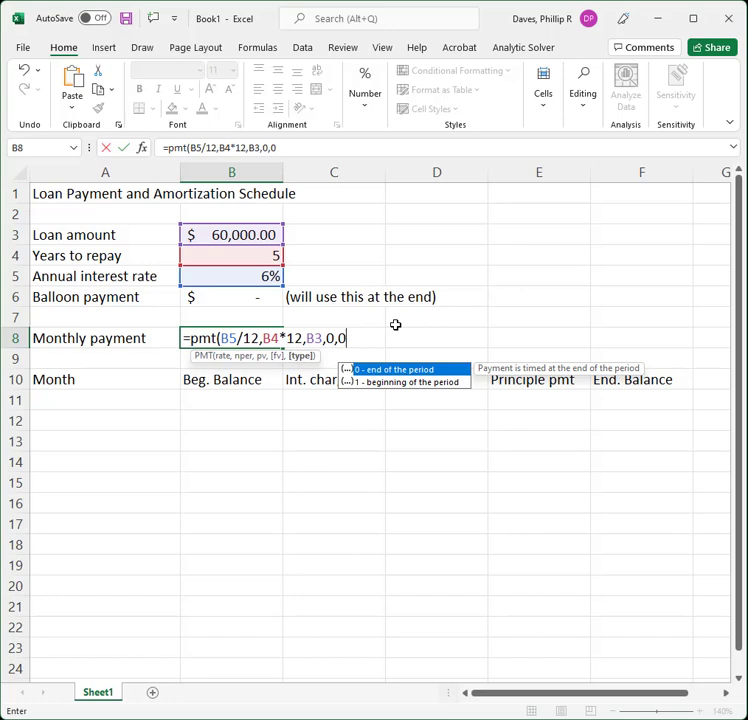
pyautogui.write(')')
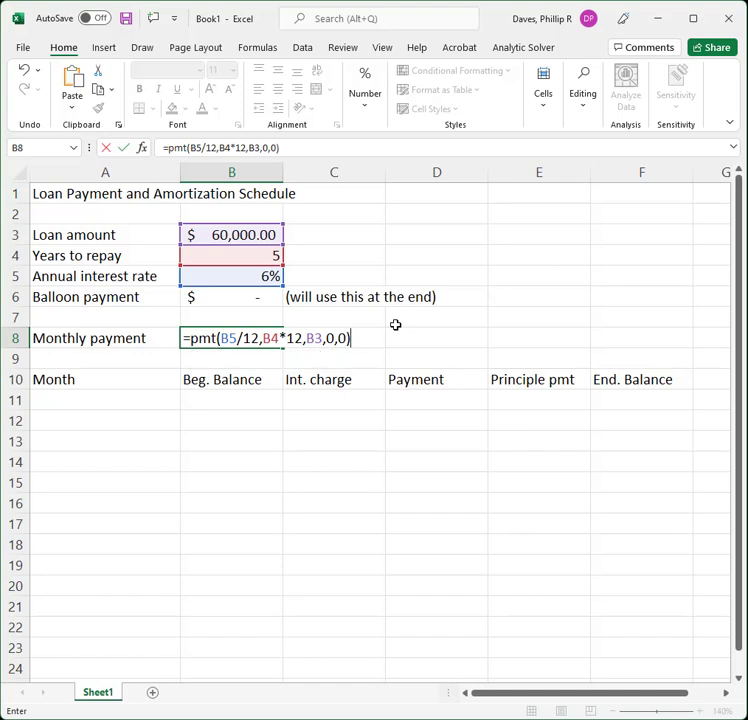
pyautogui.press('Return')
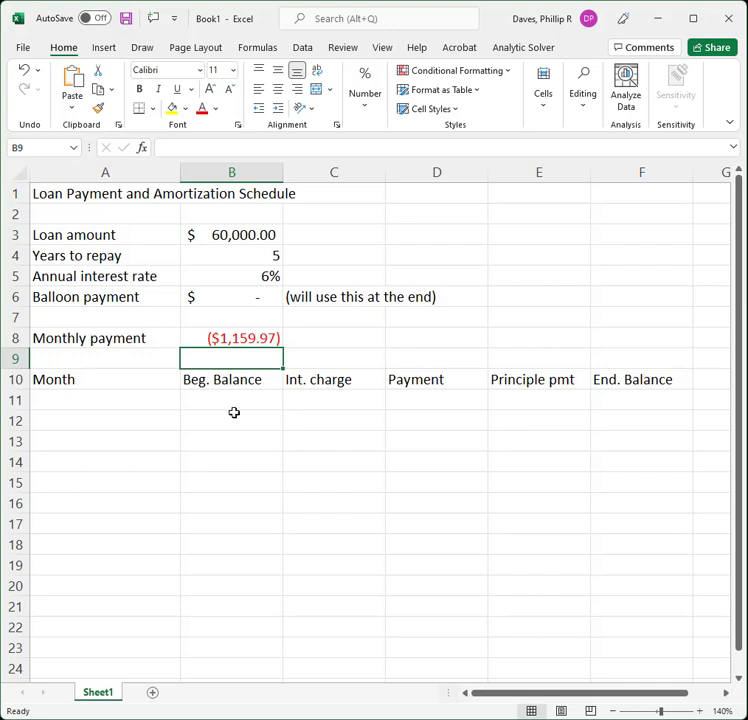
# - Enter month numbers 1 and 2 in A11 and A12 under the Month heading
pyautogui.click(140, 402)
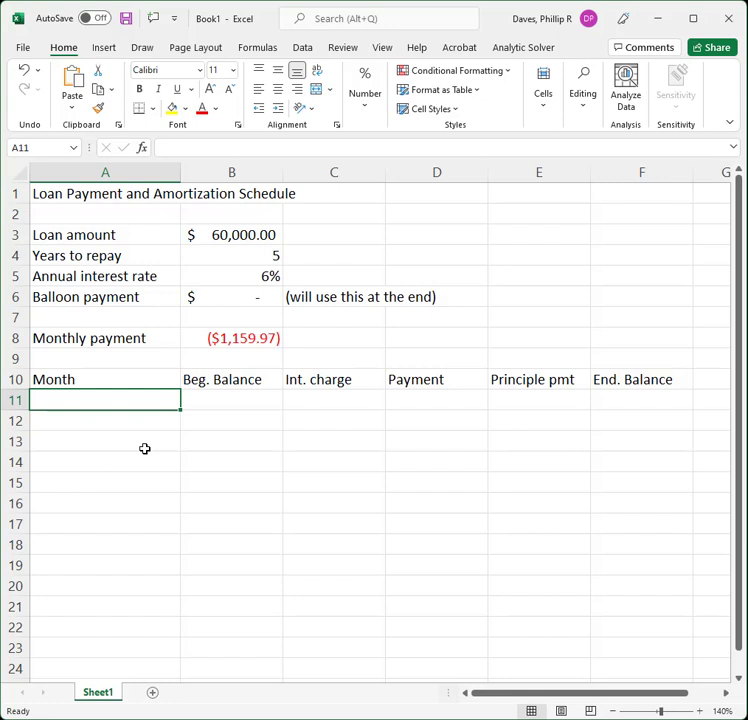
pyautogui.write('1')
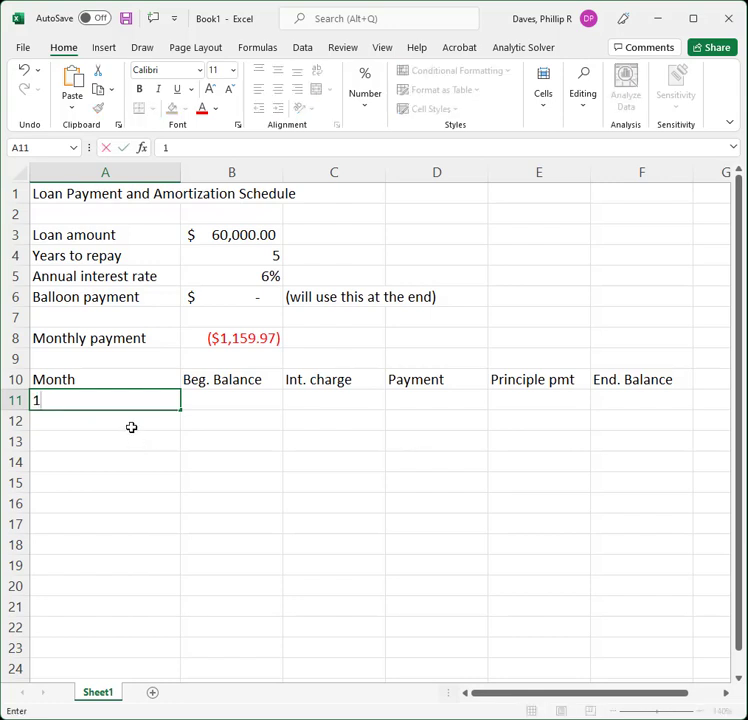
pyautogui.press('Return')
pyautogui.write('2')
pyautogui.press('Return')
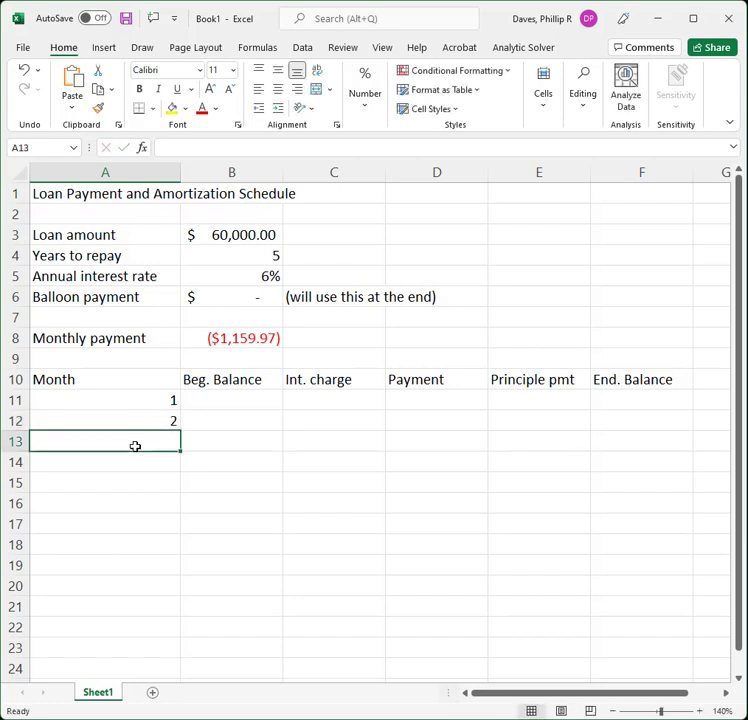
# - Extend the month series from A11:A12 down to month 60 in A70
pyautogui.click(157, 396)
pyautogui.moveTo(157, 396); pyautogui.dragTo(160, 414)
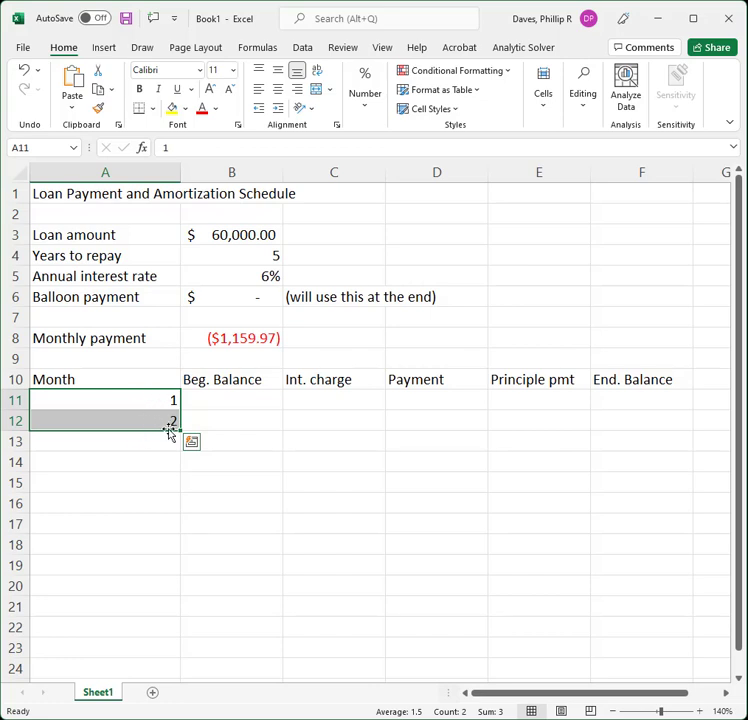
pyautogui.moveTo(181, 431); pyautogui.dragTo(176, 538)
pyautogui.moveTo(175, 539); pyautogui.dragTo(165, 615)
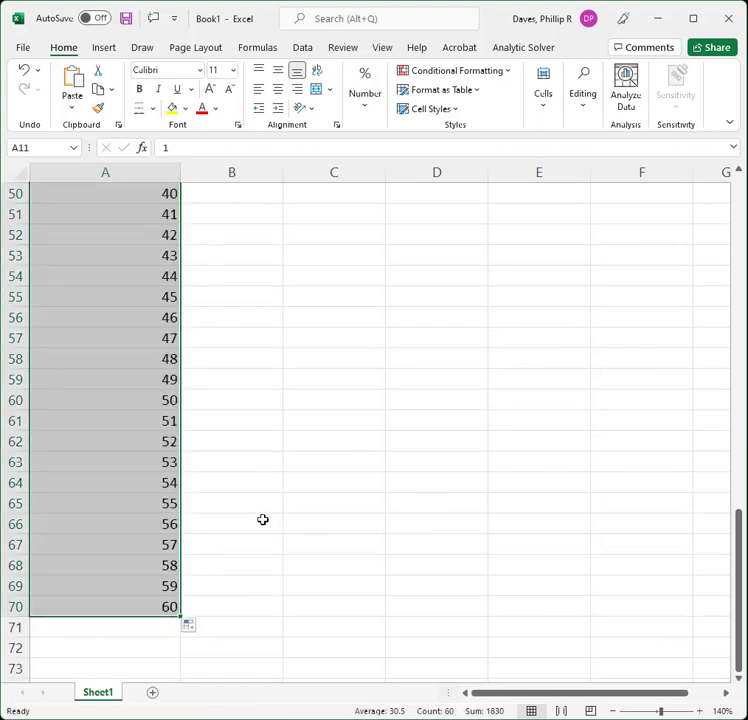
# - Link the first month's beginning balance in B11 to the loan amount with =B3
pyautogui.scroll(15, 261, 519)
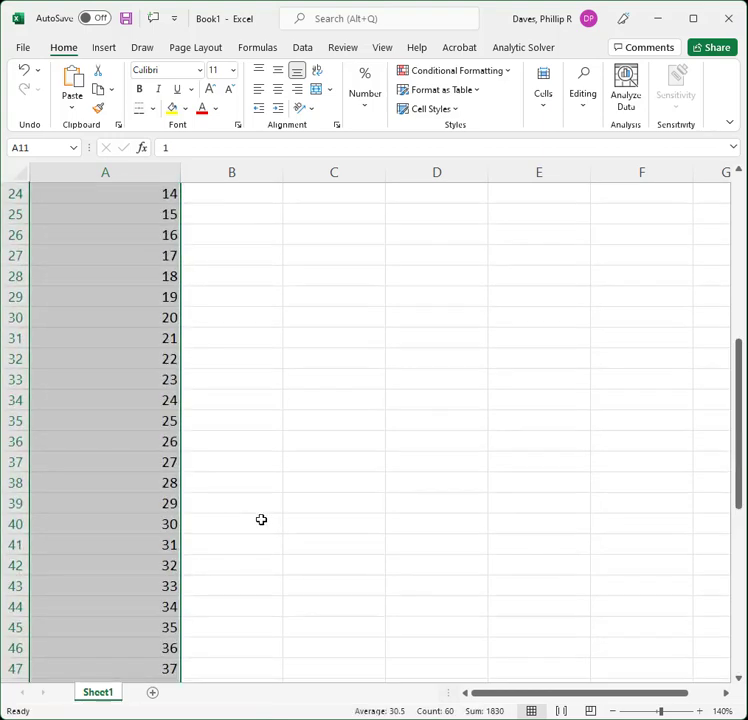
pyautogui.scroll(1, 261, 519)
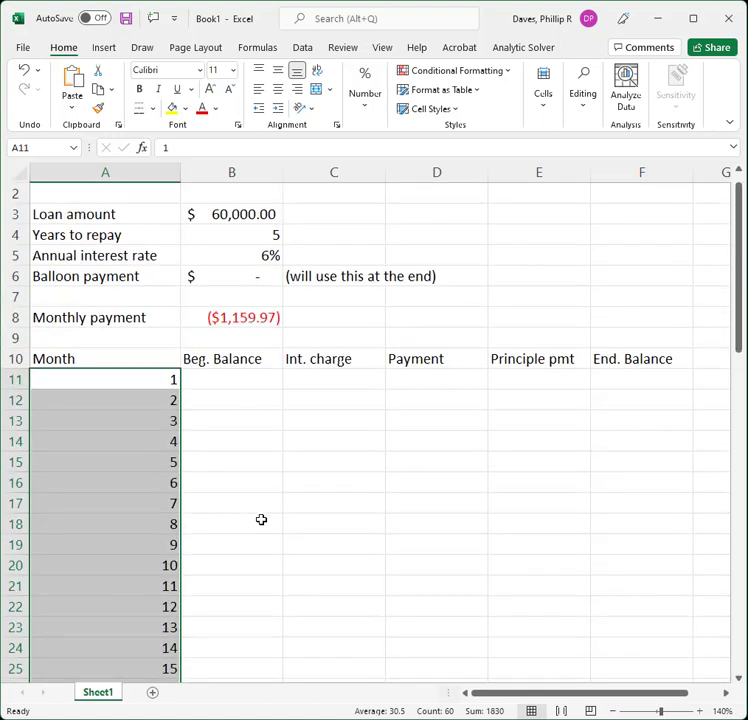
pyautogui.moveTo(232, 381); pyautogui.dragTo(254, 381)
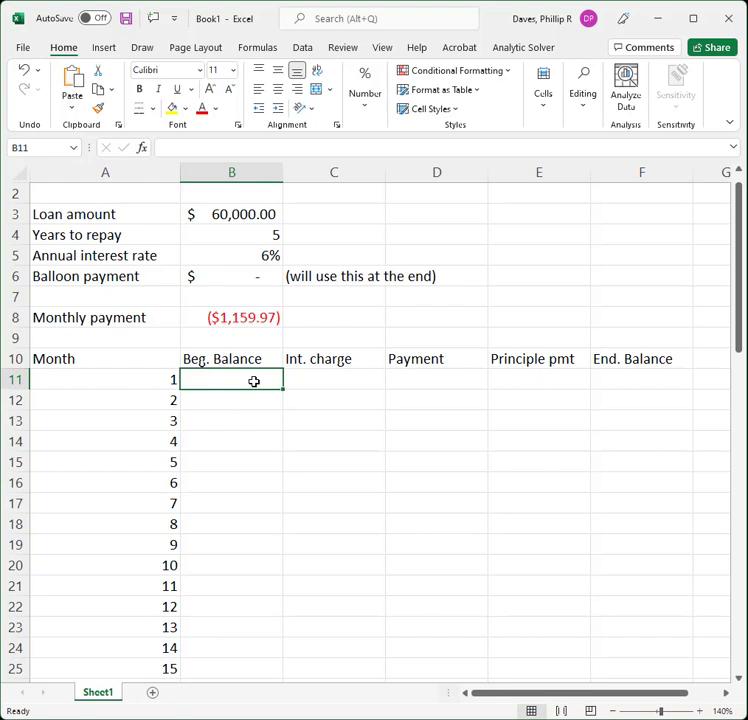
pyautogui.write('=')
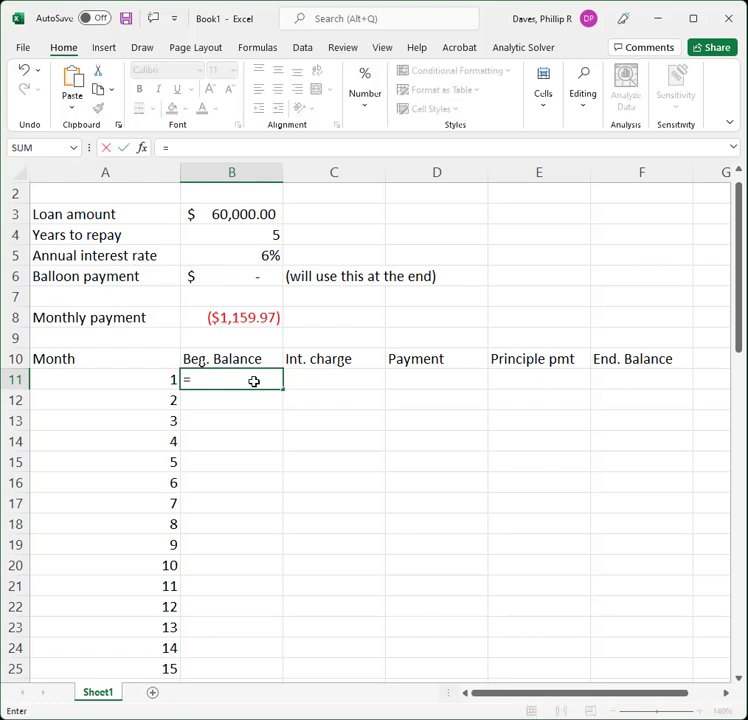
pyautogui.click(230, 214)
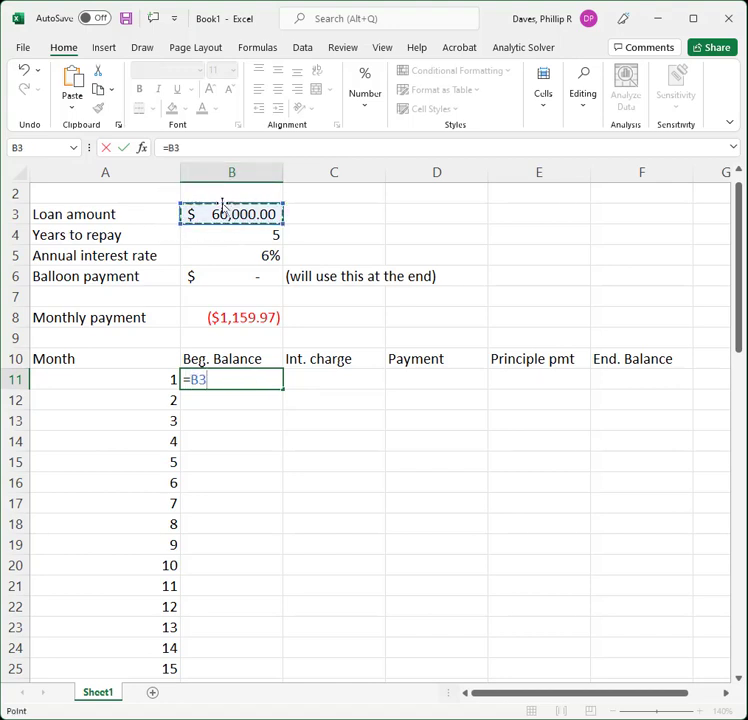
pyautogui.click(739, 172)
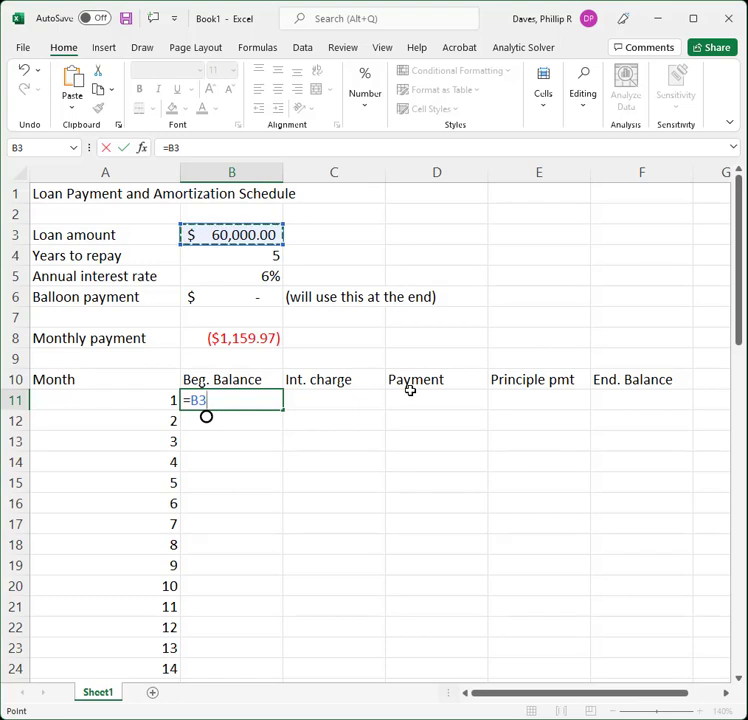
pyautogui.press('Return')
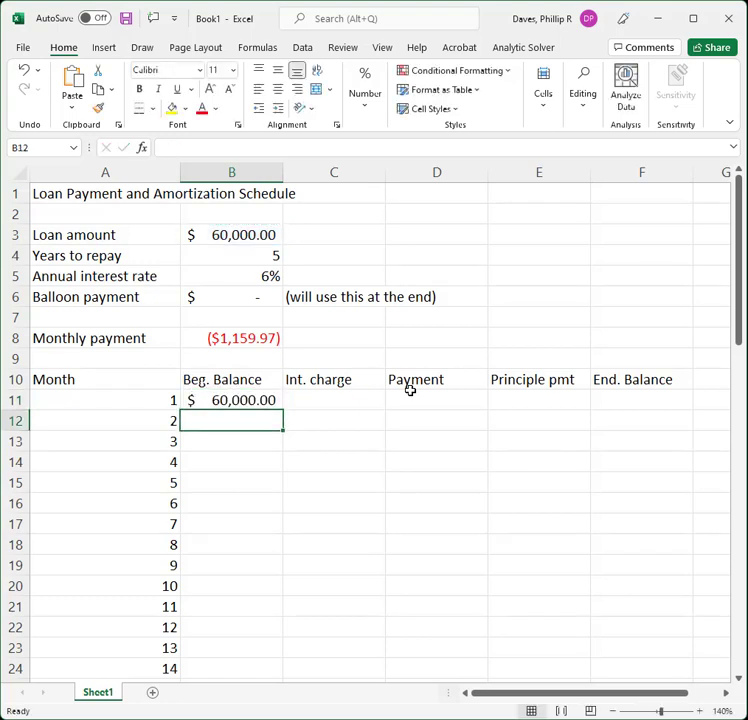
# - Build the first month's interest charge formula in C11 as beginning balance times the monthly rate, =B11*B5/12
pyautogui.press('Up')
pyautogui.press('Right')
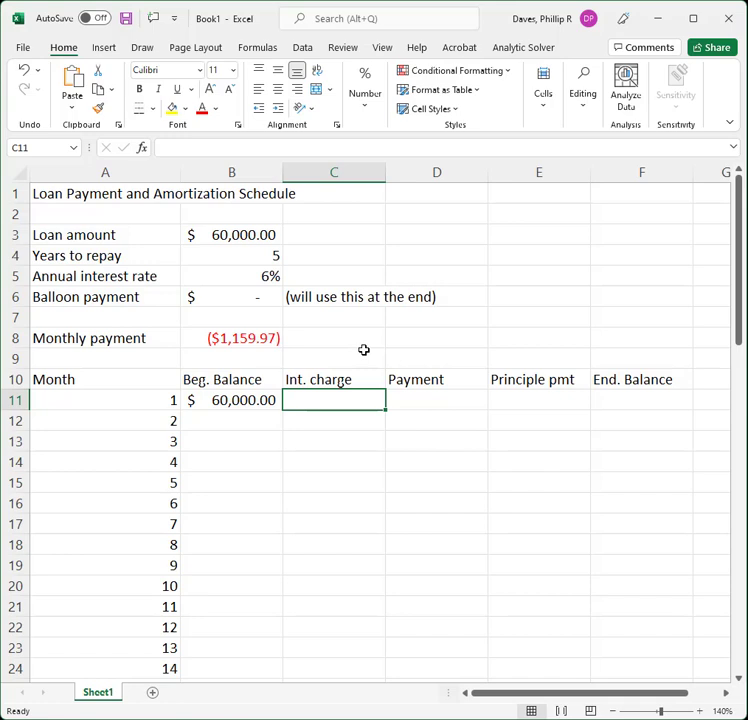
pyautogui.click(253, 400)
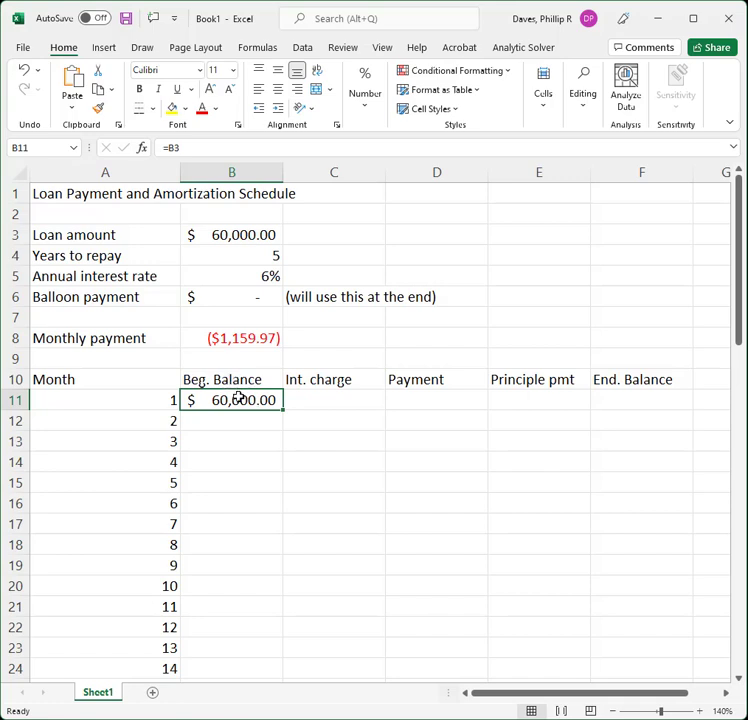
pyautogui.click(324, 402)
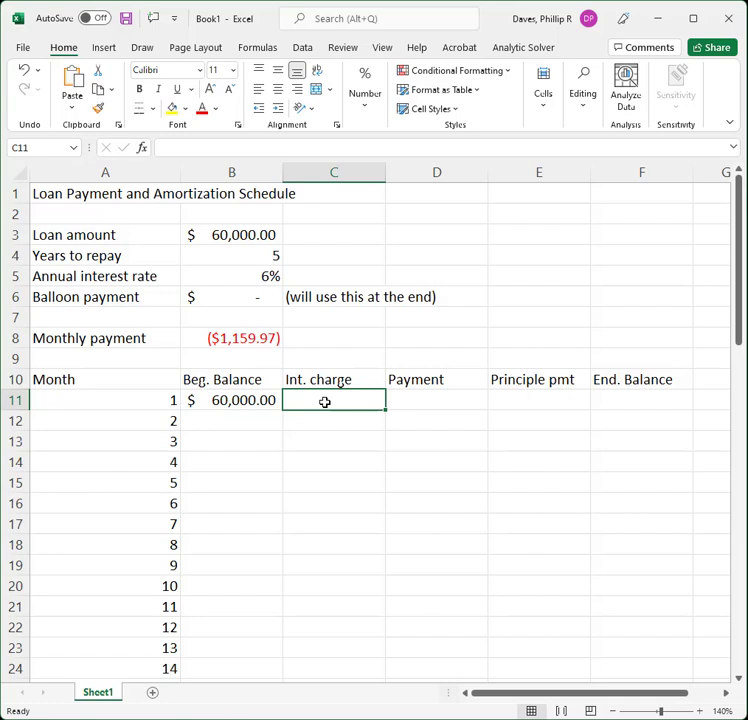
pyautogui.write('=')
pyautogui.press('Left')
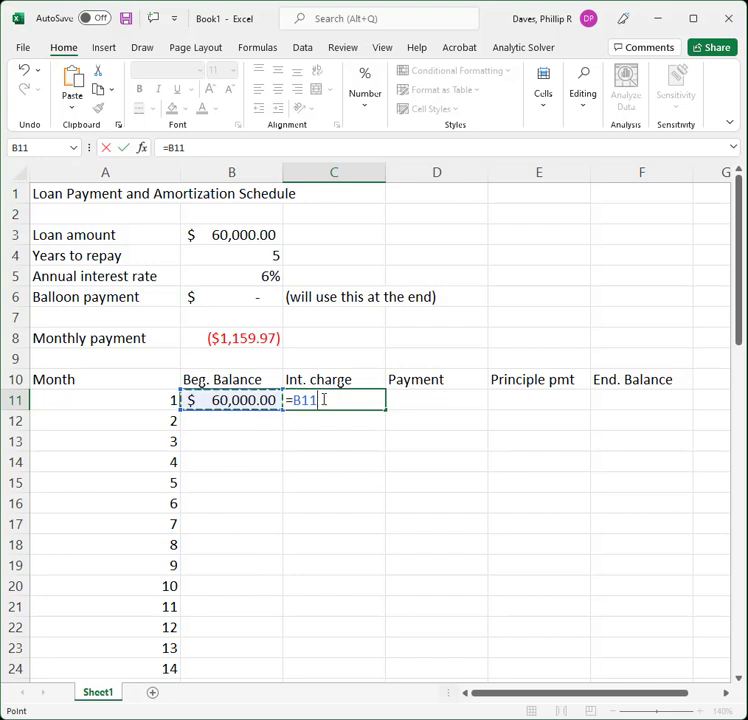
pyautogui.write('*')
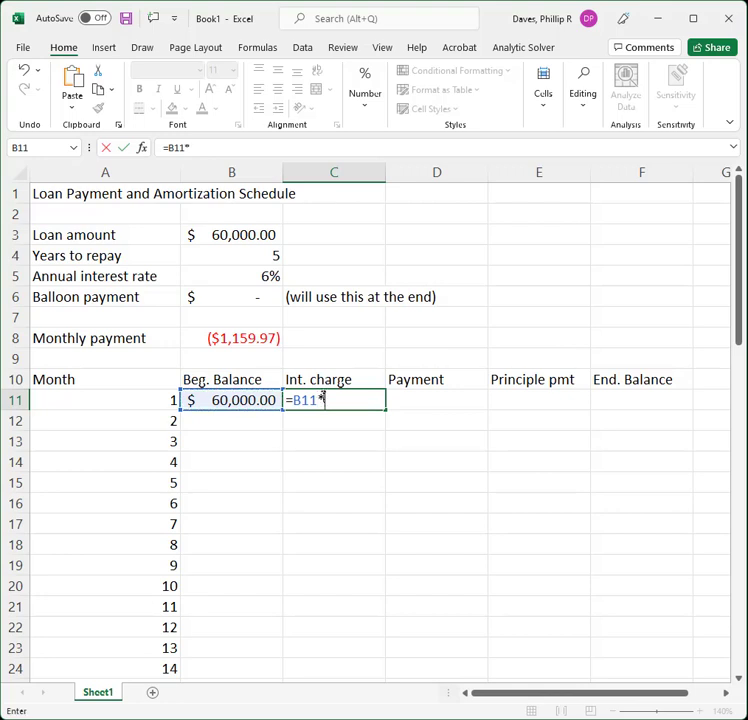
pyautogui.click(262, 277)
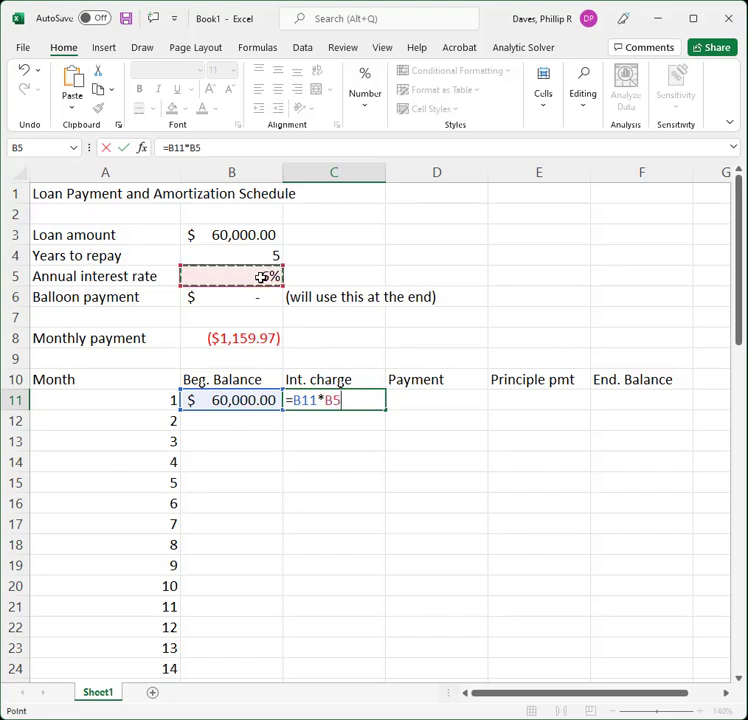
pyautogui.write('/12')
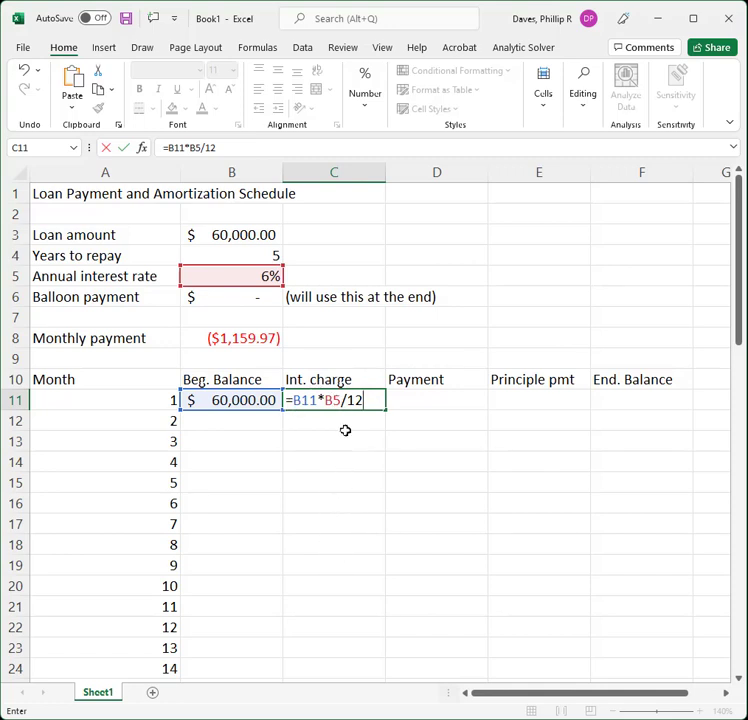
# - Make the interest rate reference in the C11 formula absolute as $B$5 and commit the formula
pyautogui.click(333, 400)
pyautogui.click(325, 400)
pyautogui.write('$')
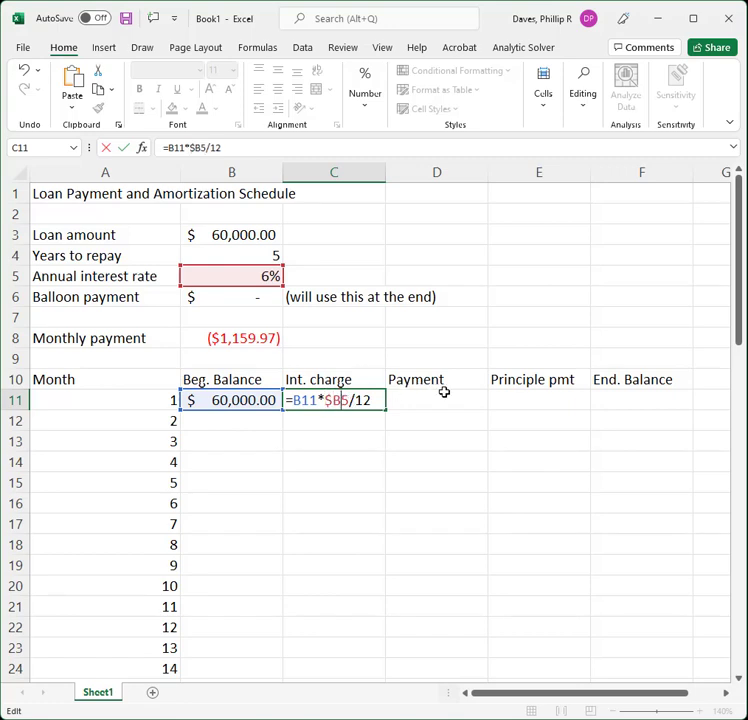
pyautogui.press('Right')
pyautogui.write('$')
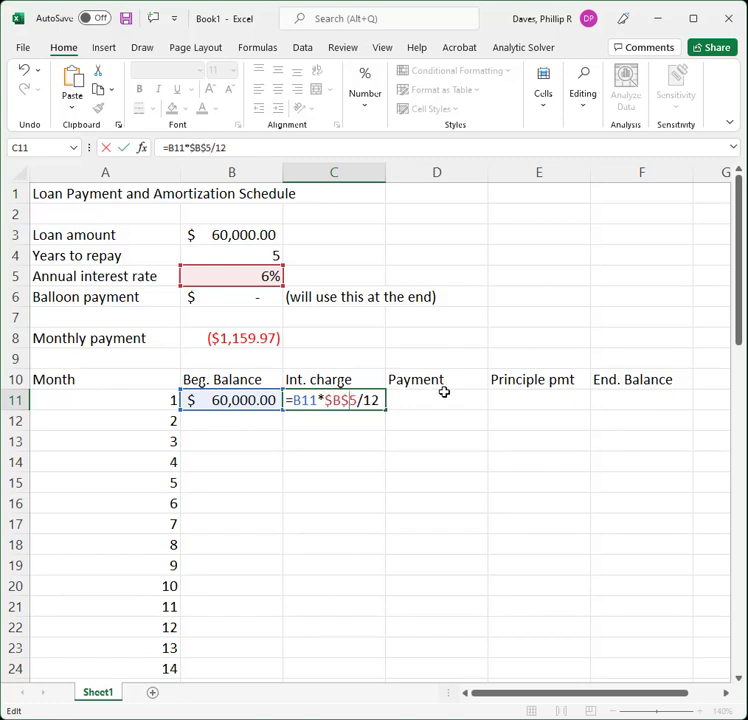
pyautogui.press('F4')
pyautogui.press('F4')
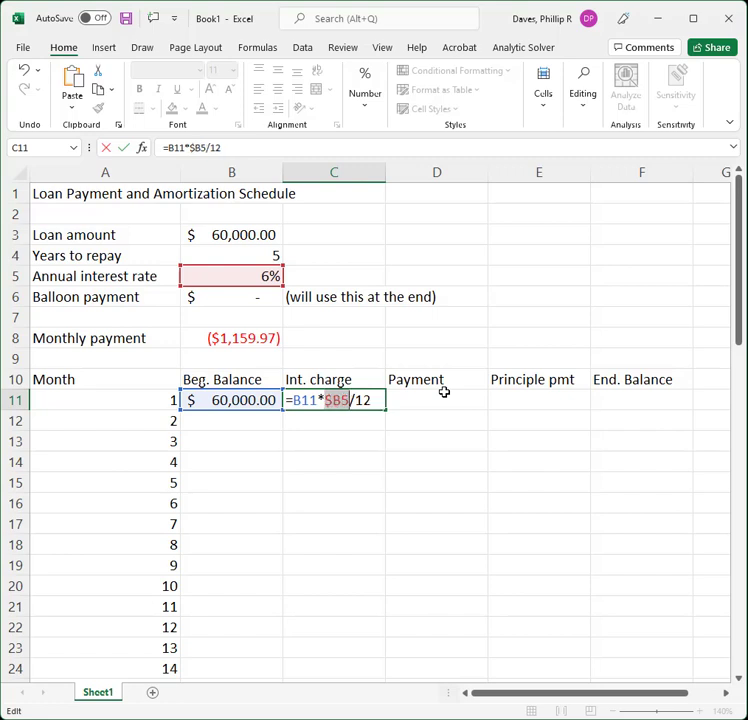
pyautogui.press('F4')
pyautogui.press('F4')
pyautogui.press('F4')
pyautogui.press('F4')
pyautogui.press('F4')
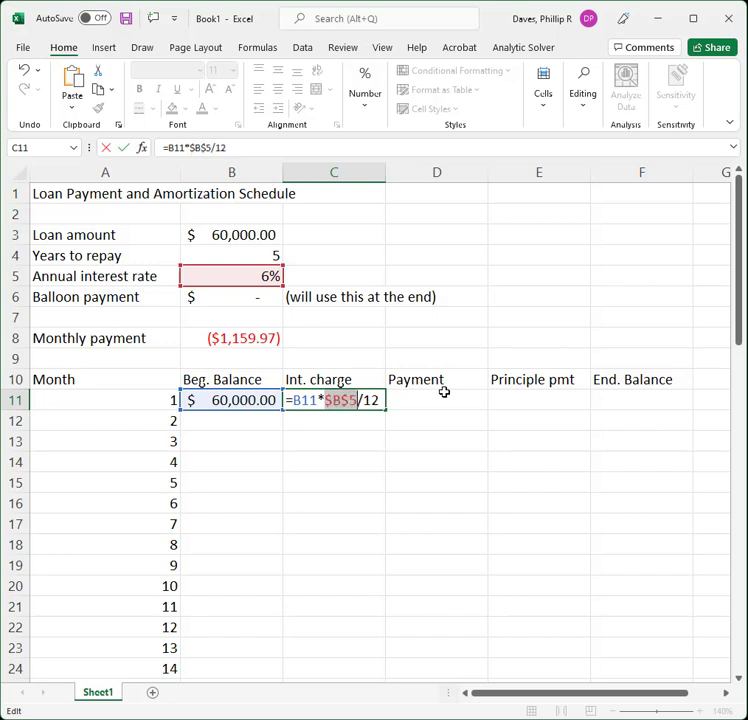
pyautogui.press('F4')
pyautogui.press('F4')
pyautogui.press('F4')
pyautogui.press('F4')
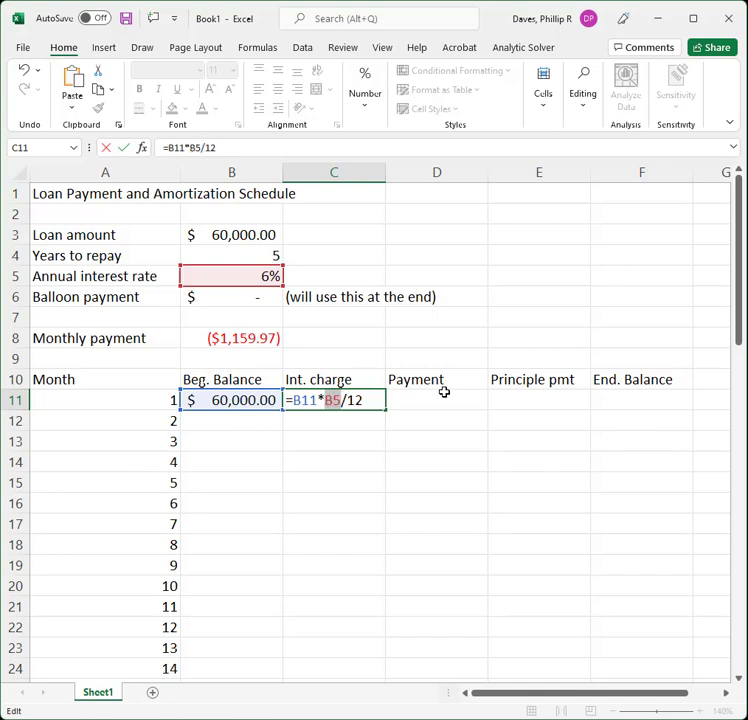
pyautogui.press('F4')
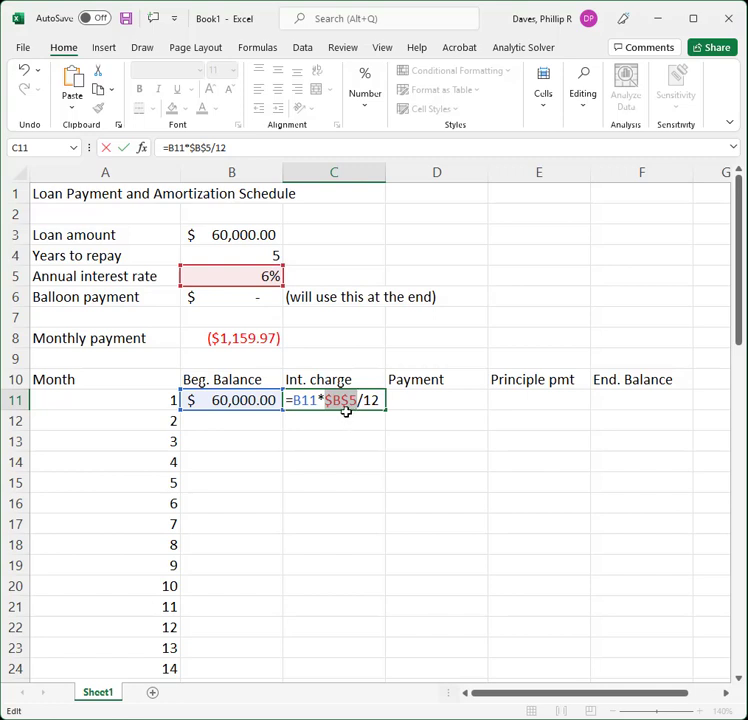
pyautogui.press('Return')
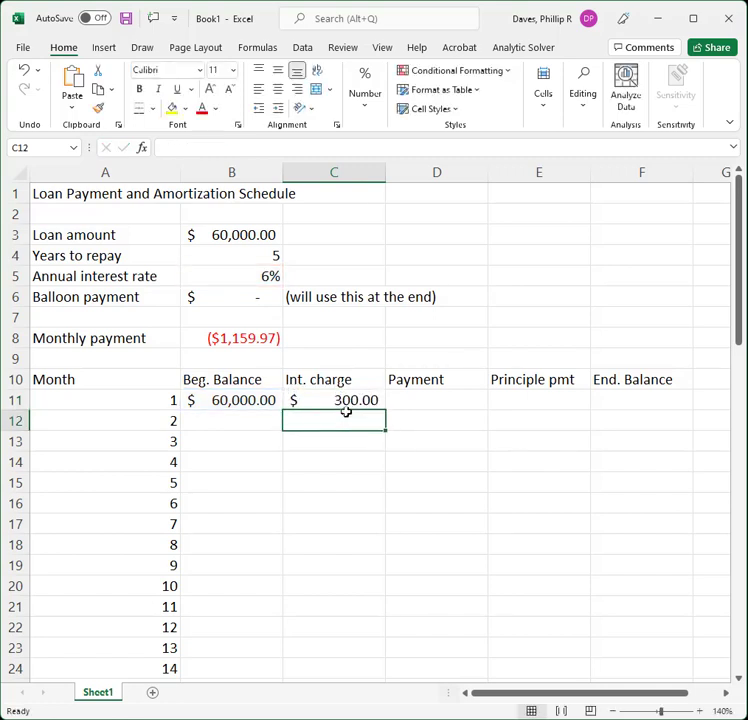
# - Link the first month's payment in D11 to the monthly payment as a positive amount with =-B8
pyautogui.click(343, 400)
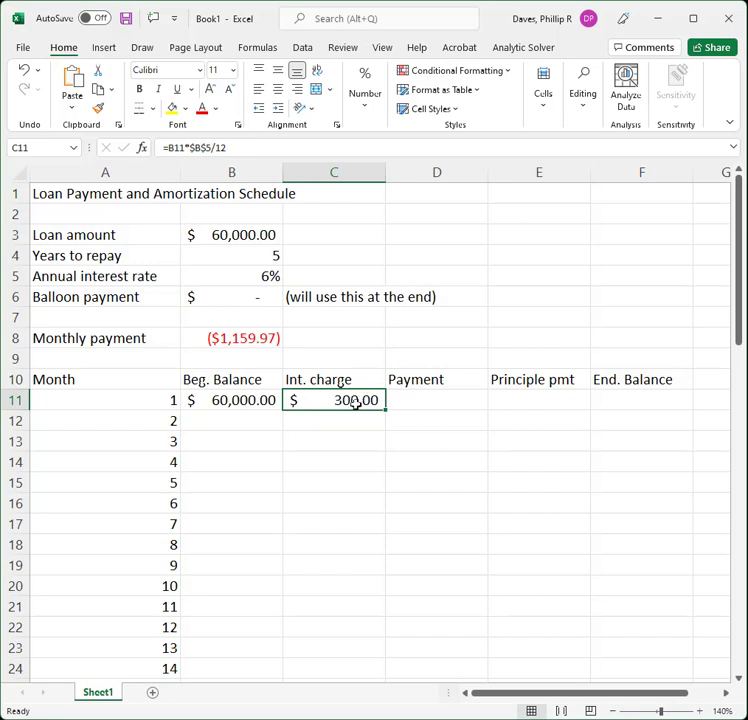
pyautogui.click(419, 400)
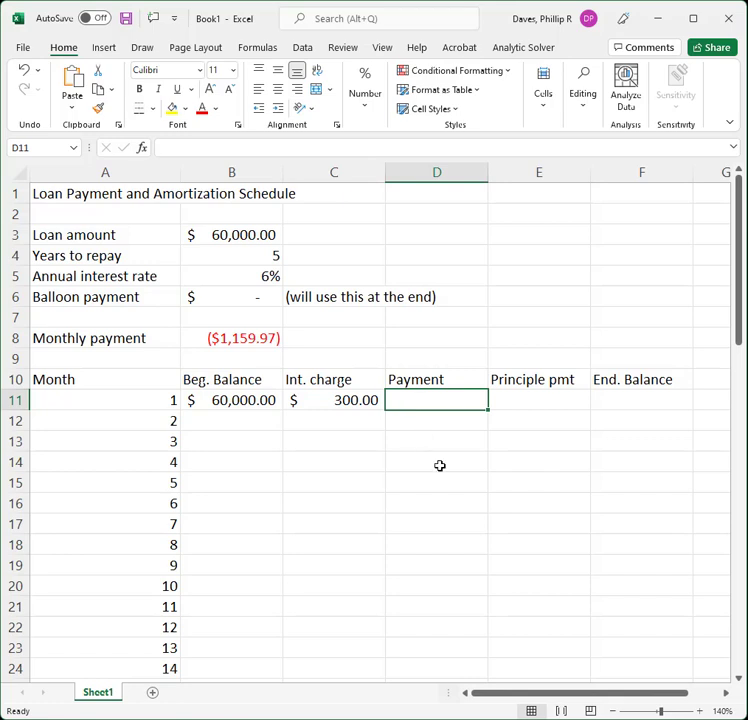
pyautogui.write('=')
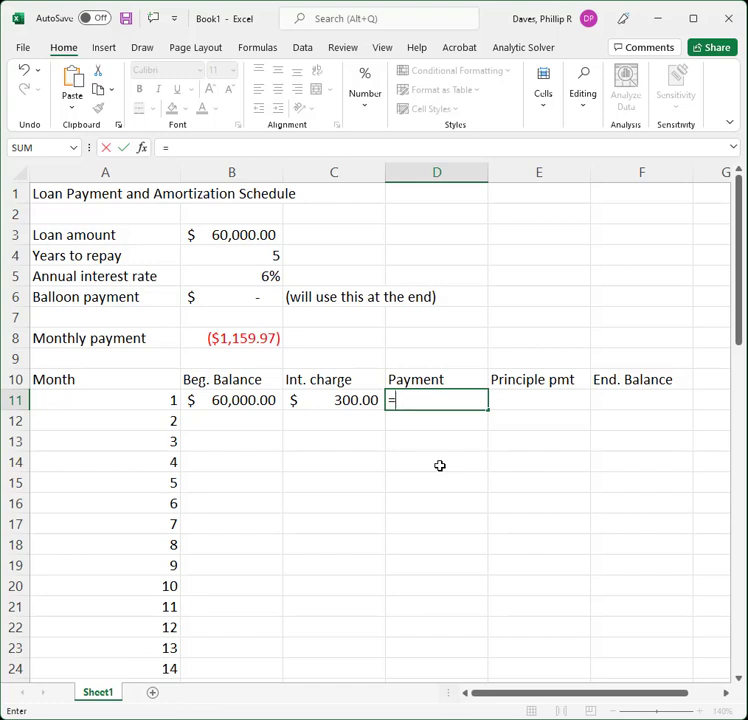
pyautogui.write('-')
pyautogui.click(260, 339)
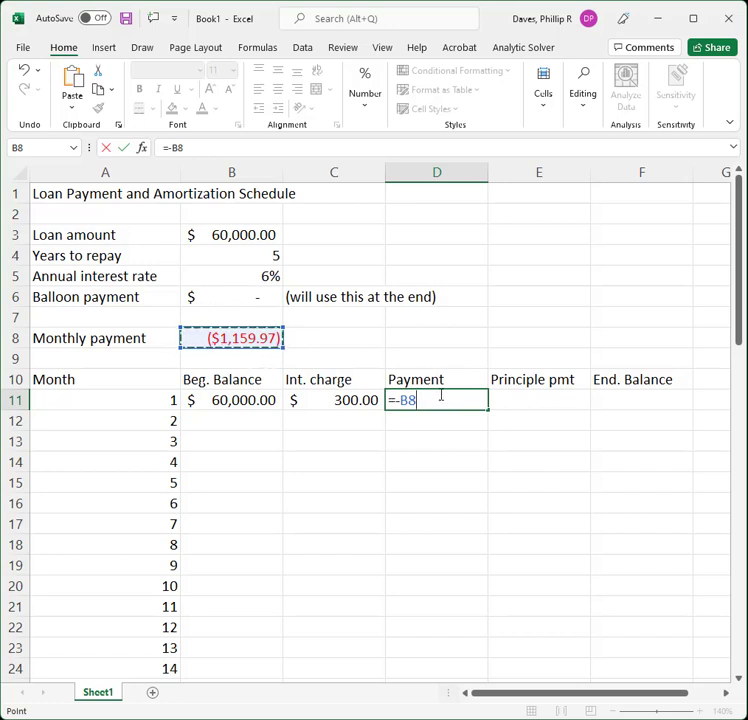
pyautogui.press('Return')
# - Display the monthly payment's formula as text beside it by entering =FORMULATEXT(B8) in C8
pyautogui.click(315, 340)
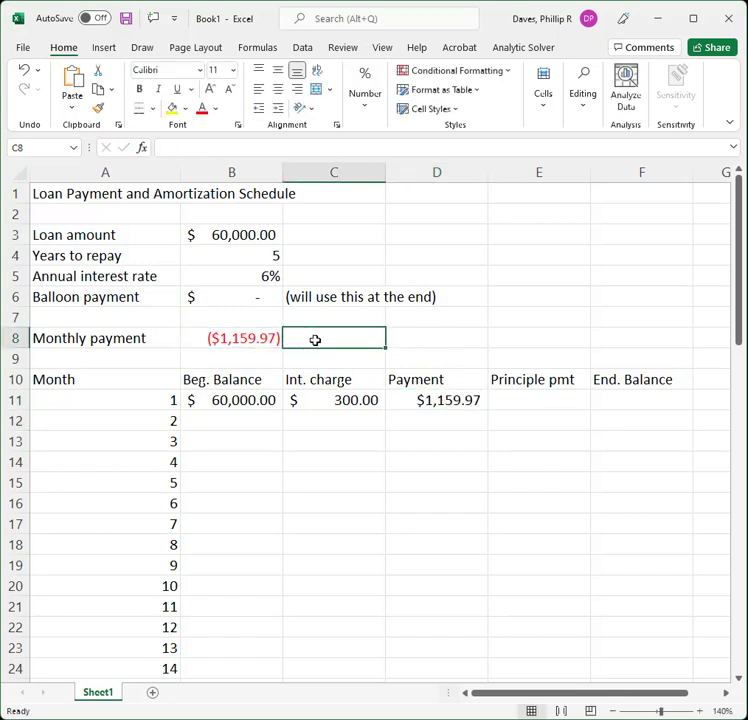
pyautogui.write('=fop')
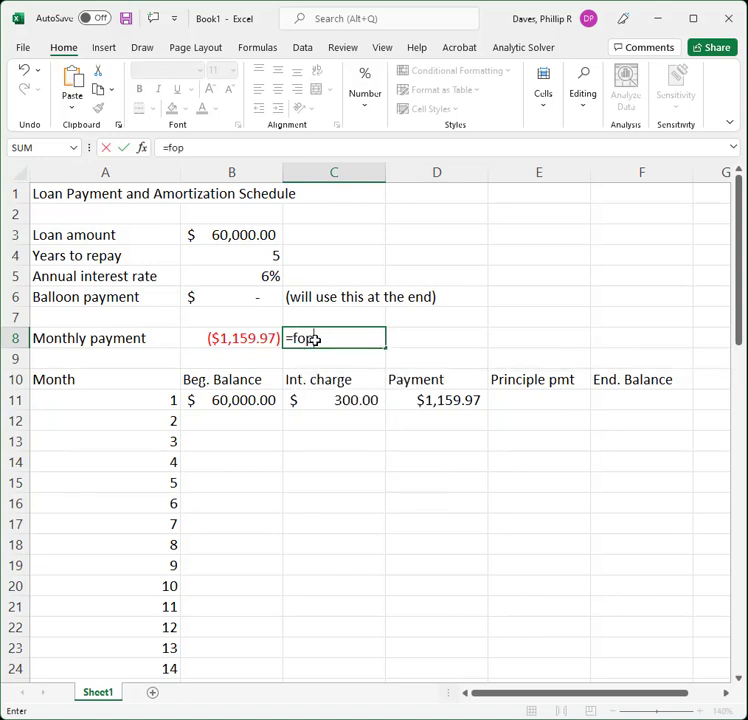
pyautogui.press('BackSpace')
pyautogui.press('BackSpace')
pyautogui.write('orm')
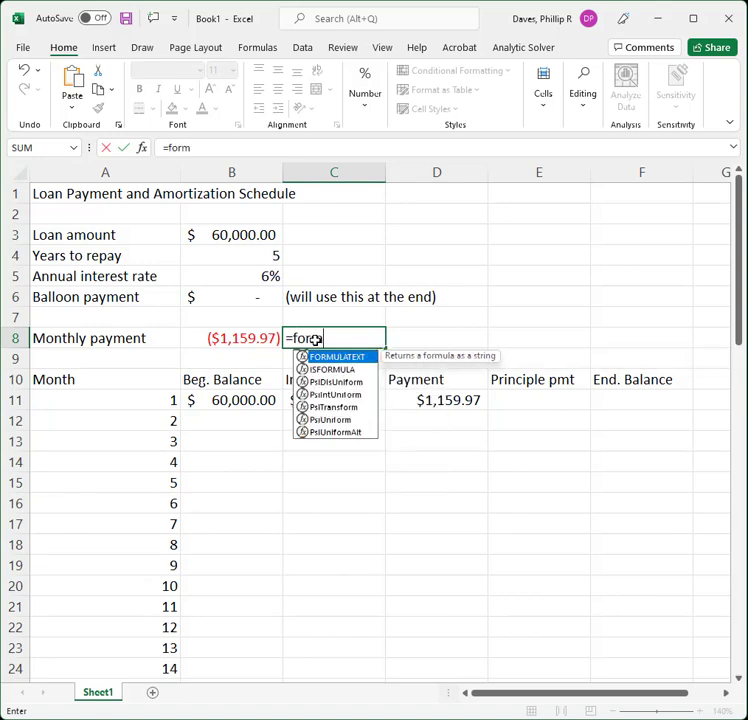
pyautogui.write('ulatext(')
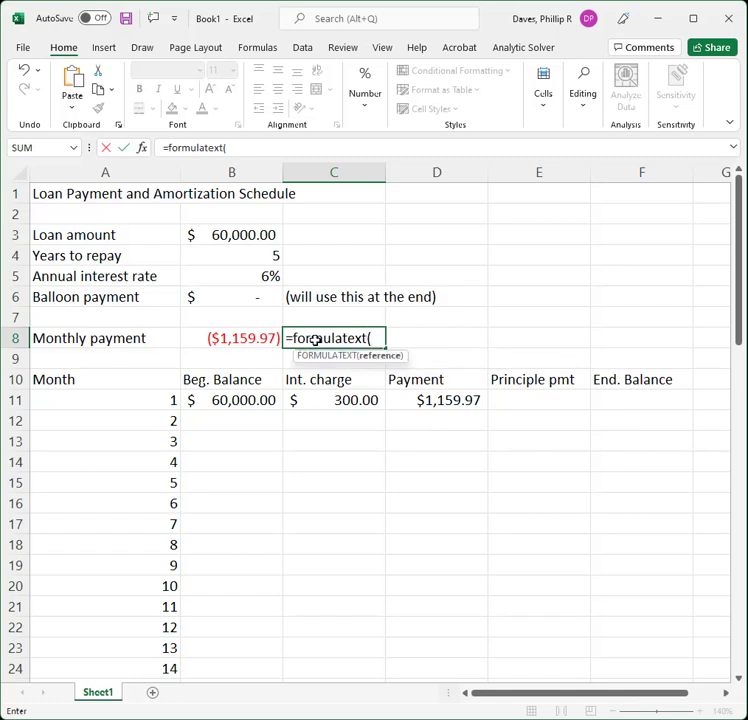
pyautogui.press('Left')
pyautogui.press('Return')
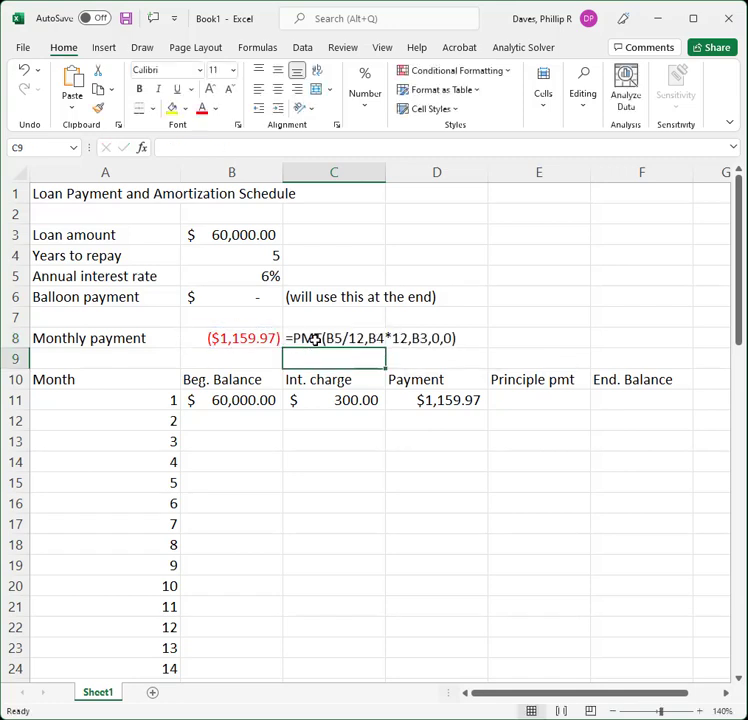
pyautogui.click(329, 339)
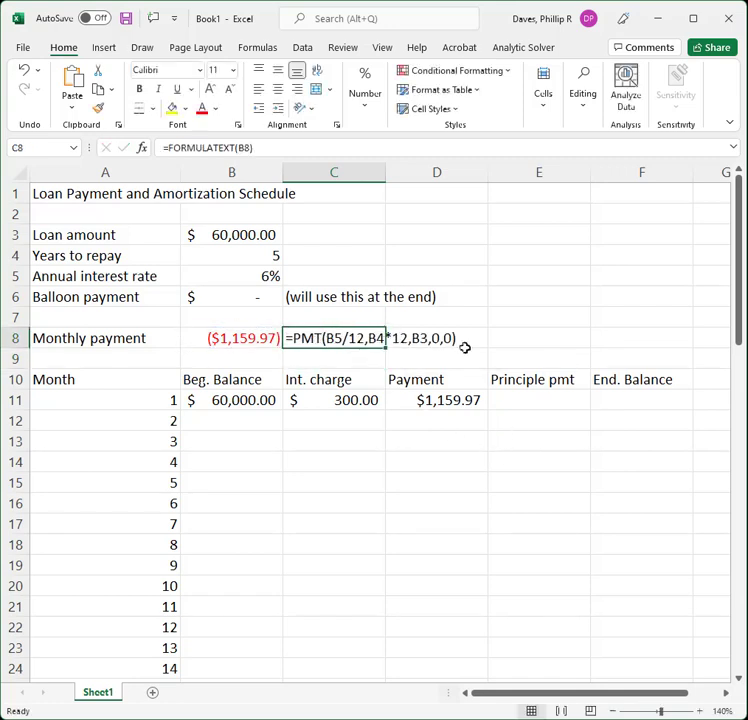
pyautogui.click(249, 337)
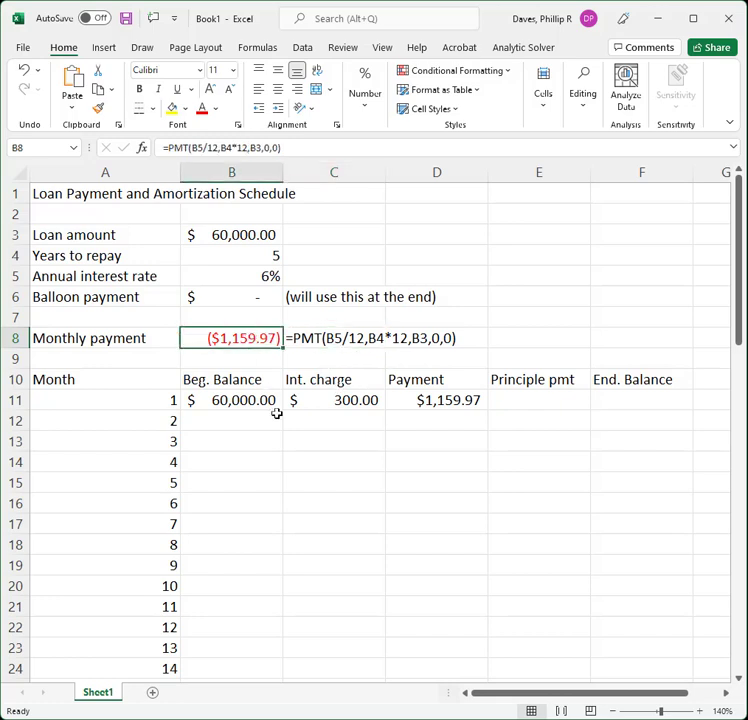
# - Calculate the first month's principal payment in E11 as payment minus interest charge with =D11-C11
pyautogui.click(555, 398)
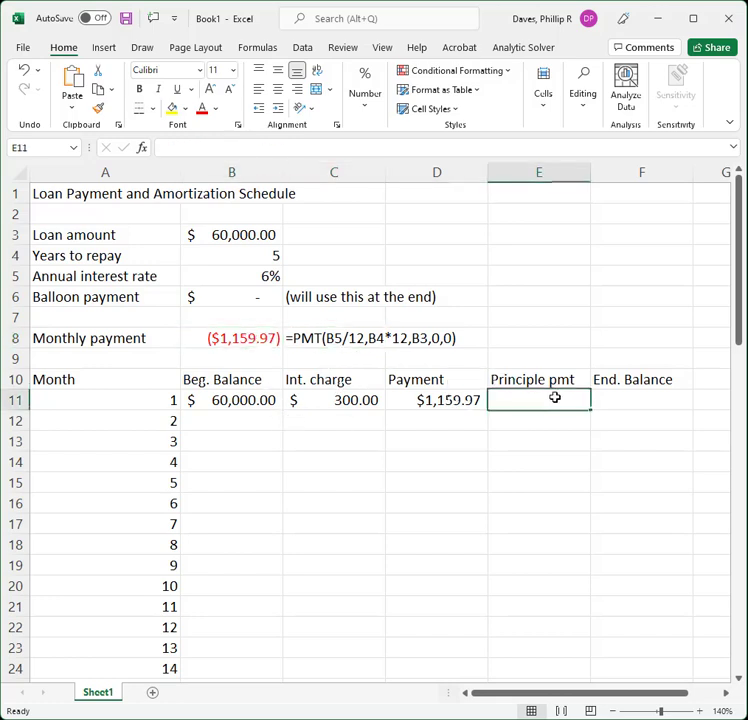
pyautogui.click(257, 397)
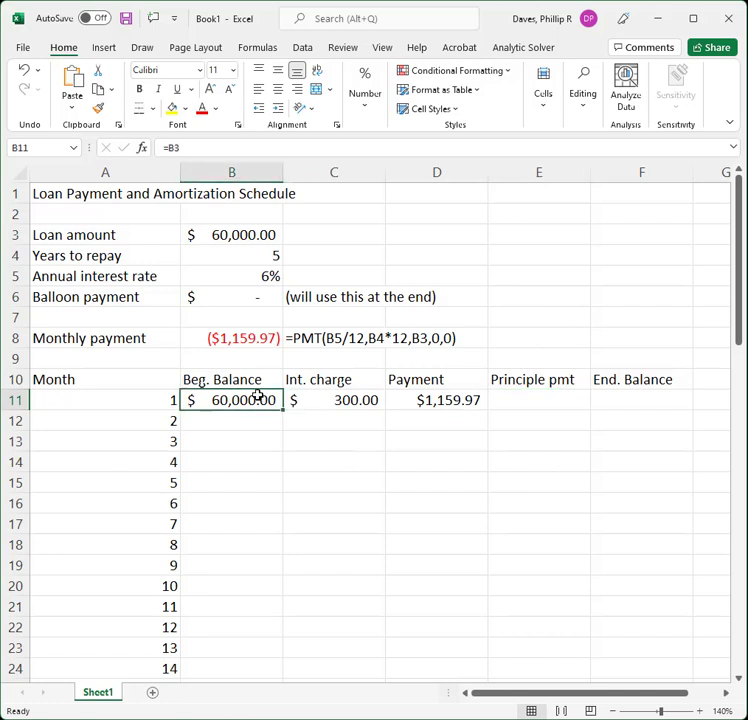
pyautogui.click(352, 397)
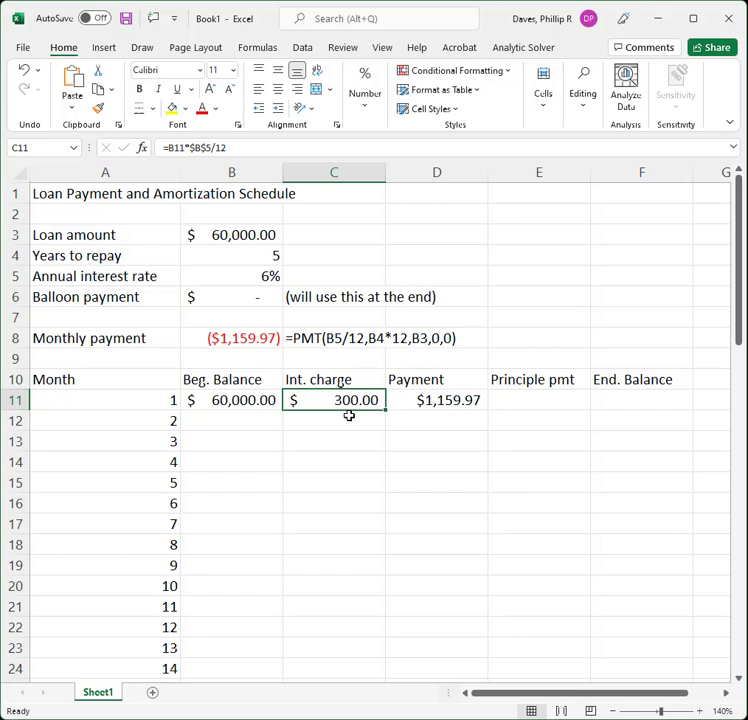
pyautogui.click(453, 397)
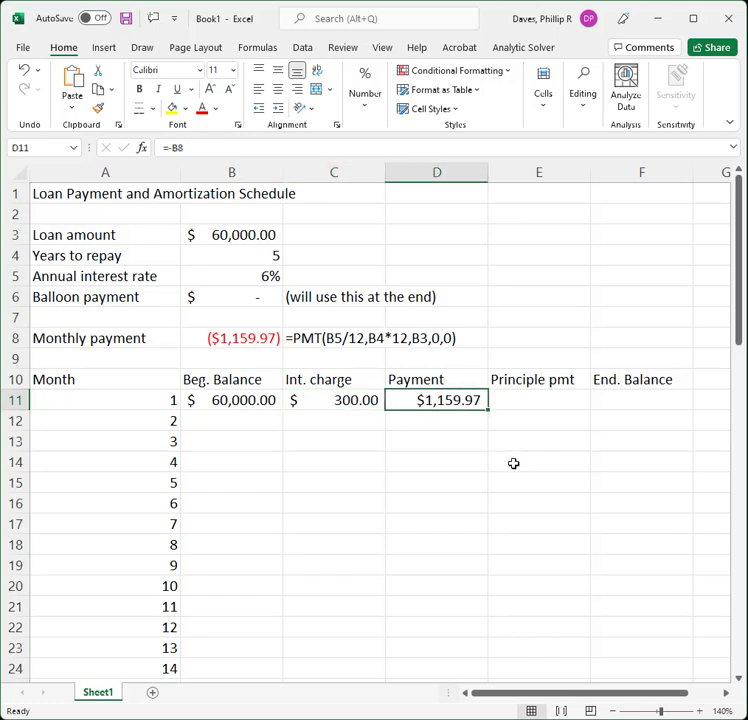
pyautogui.click(523, 396)
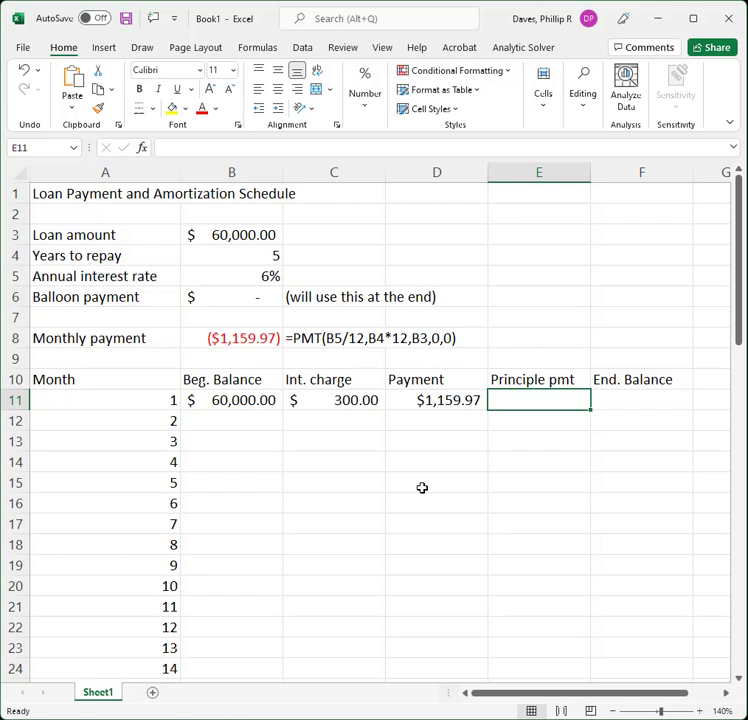
pyautogui.write('=')
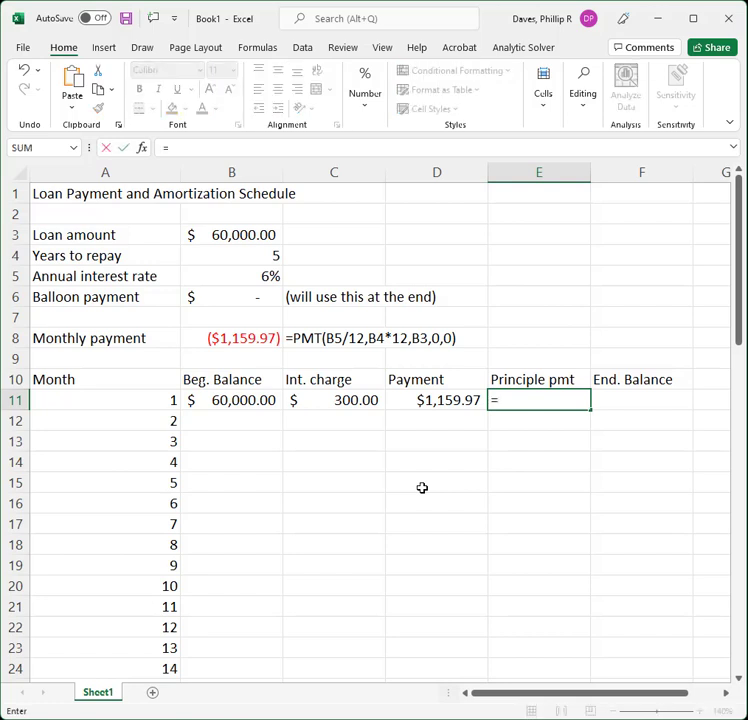
pyautogui.click(428, 396)
pyautogui.write('-')
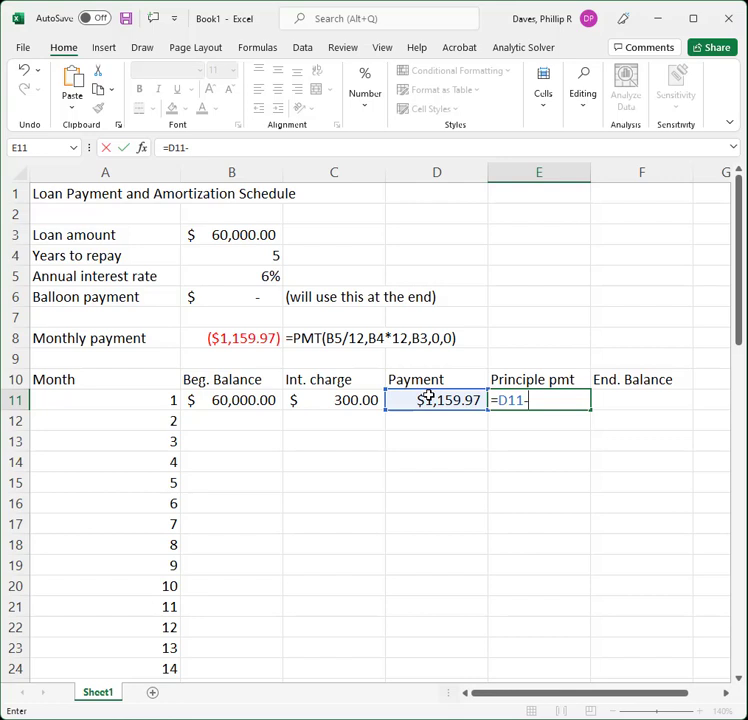
pyautogui.click(342, 400)
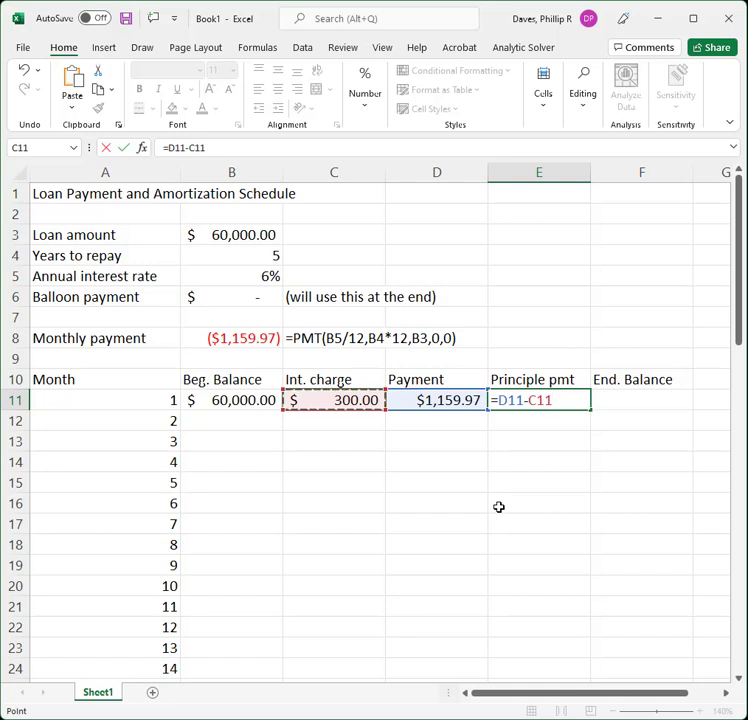
pyautogui.press('Return')
pyautogui.press('Up')
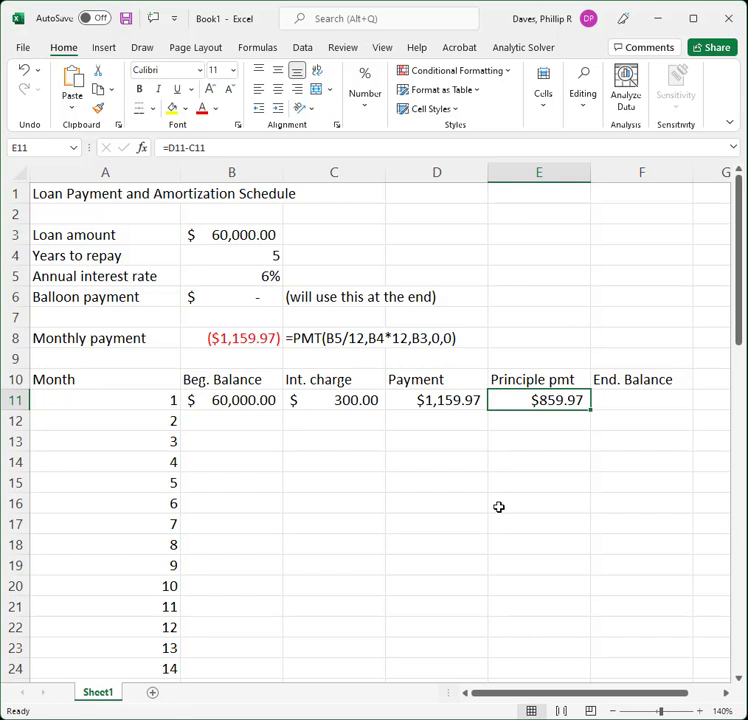
pyautogui.press('Right')
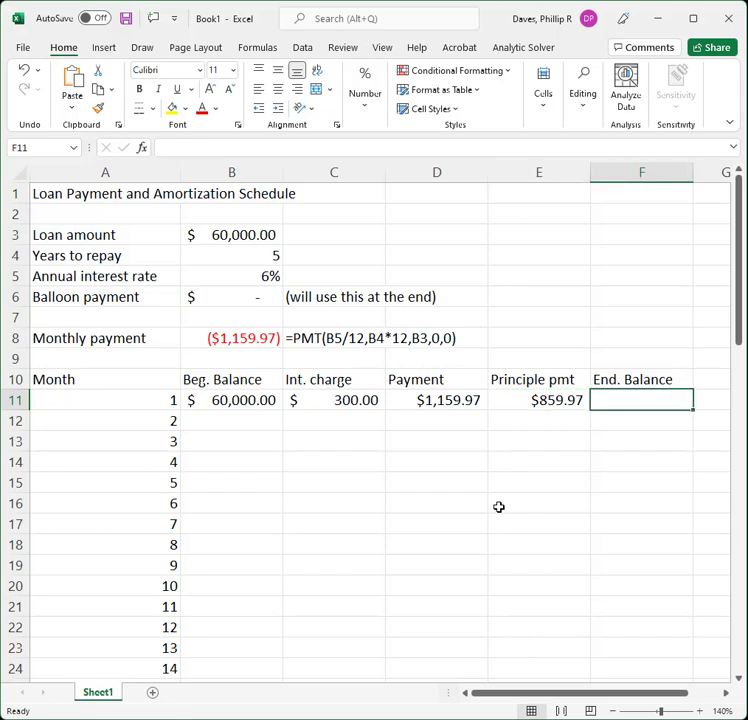
# - Calculate the first month's ending balance in F11 as beginning balance minus principal payment with =B11-E11
pyautogui.write('=')
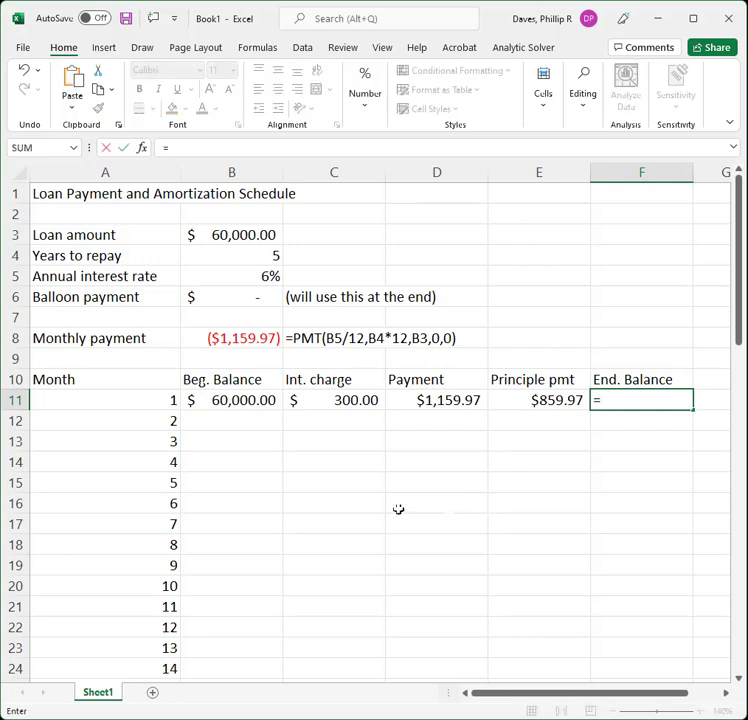
pyautogui.click(229, 397)
pyautogui.write('-')
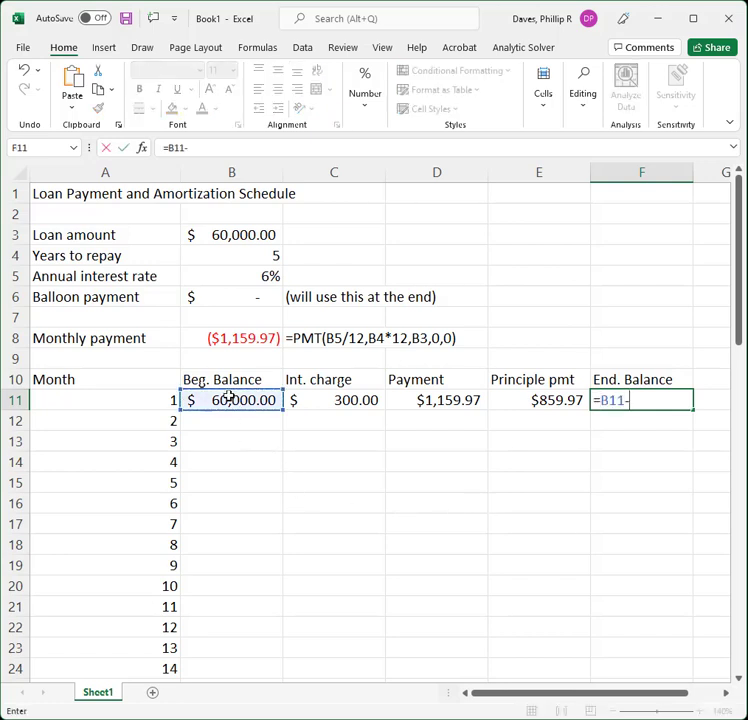
pyautogui.click(554, 399)
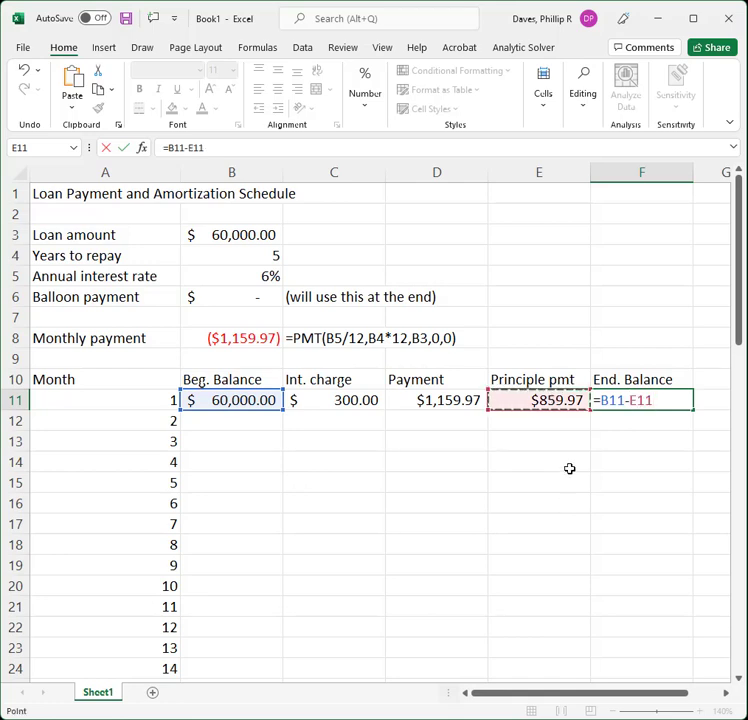
pyautogui.press('Return')
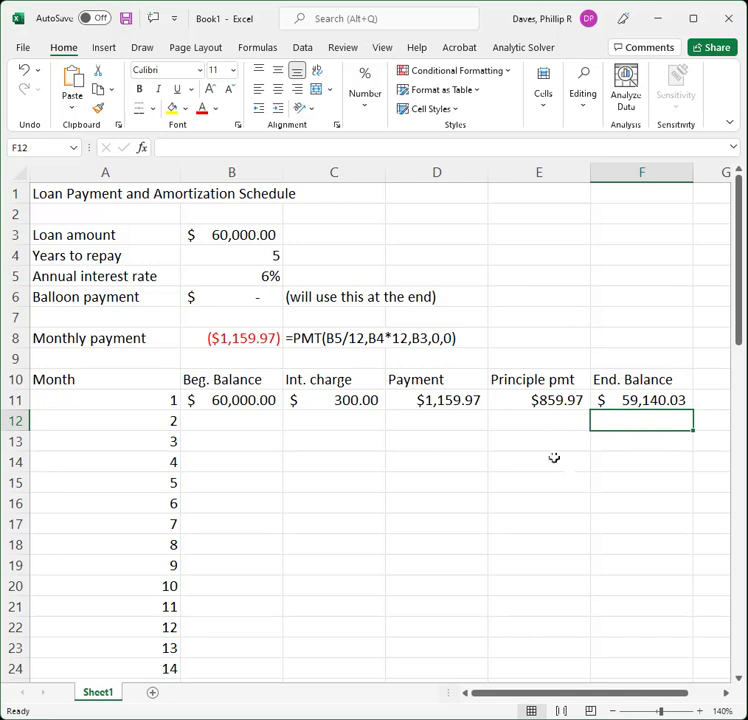
# - Link the second month's beginning balance in B12 to the first month's ending balance with =F11
pyautogui.click(275, 399)
pyautogui.moveTo(275, 399); pyautogui.dragTo(604, 397)
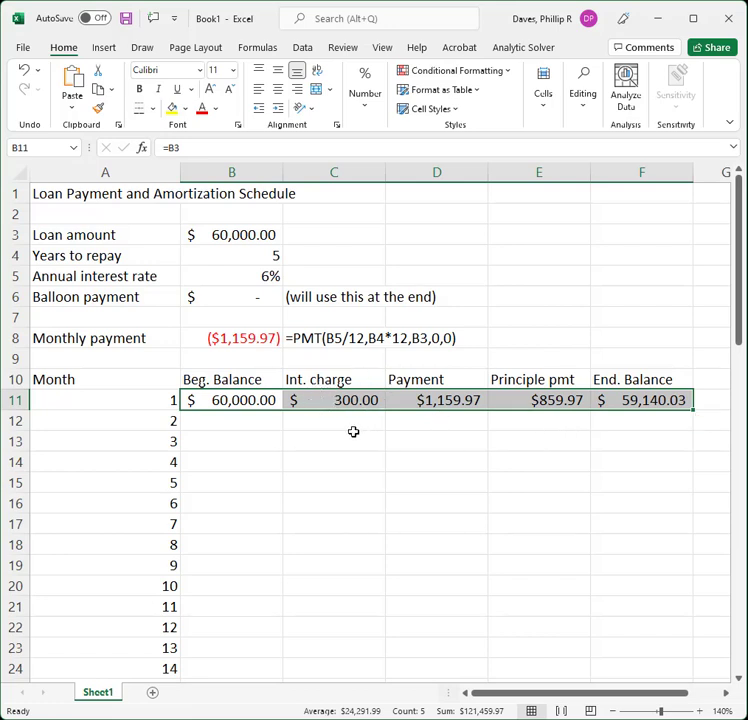
pyautogui.click(245, 420)
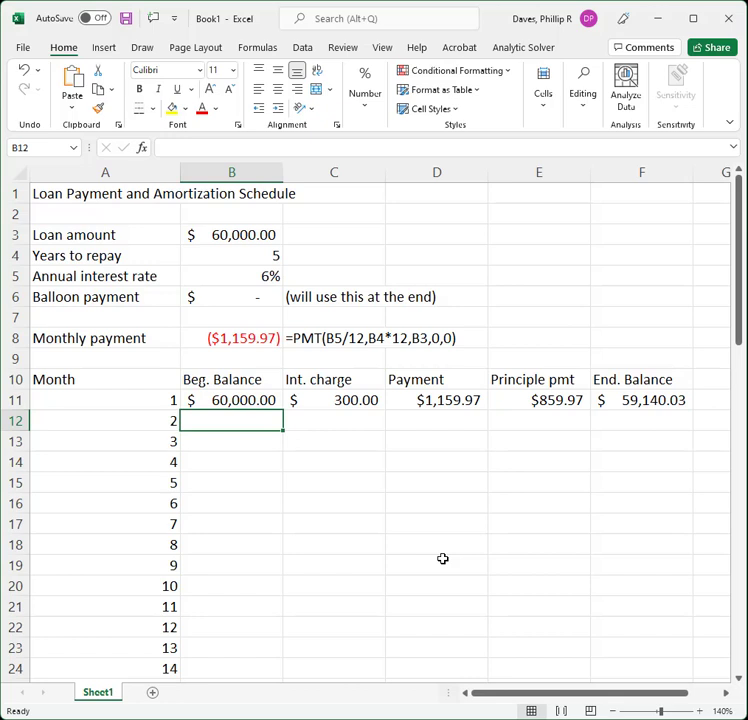
pyautogui.write('=')
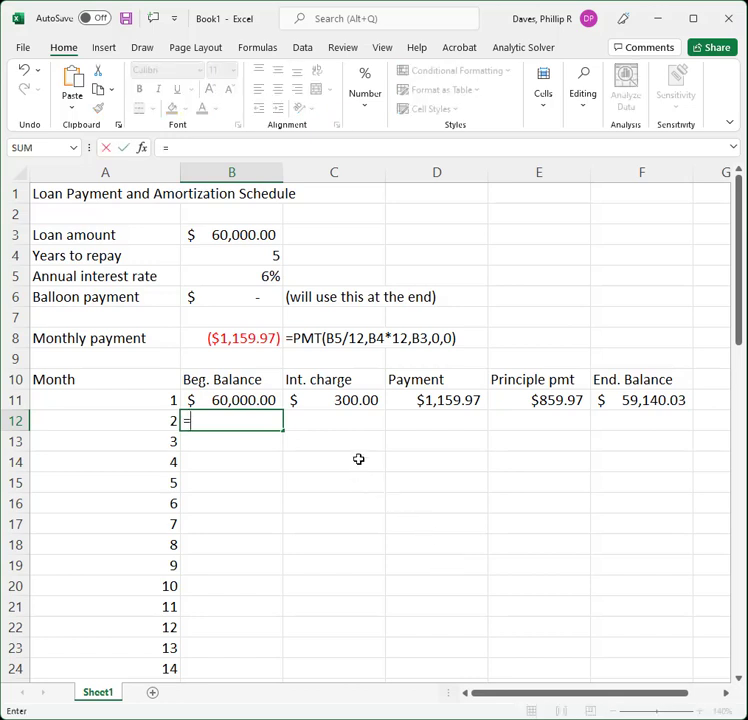
pyautogui.click(654, 399)
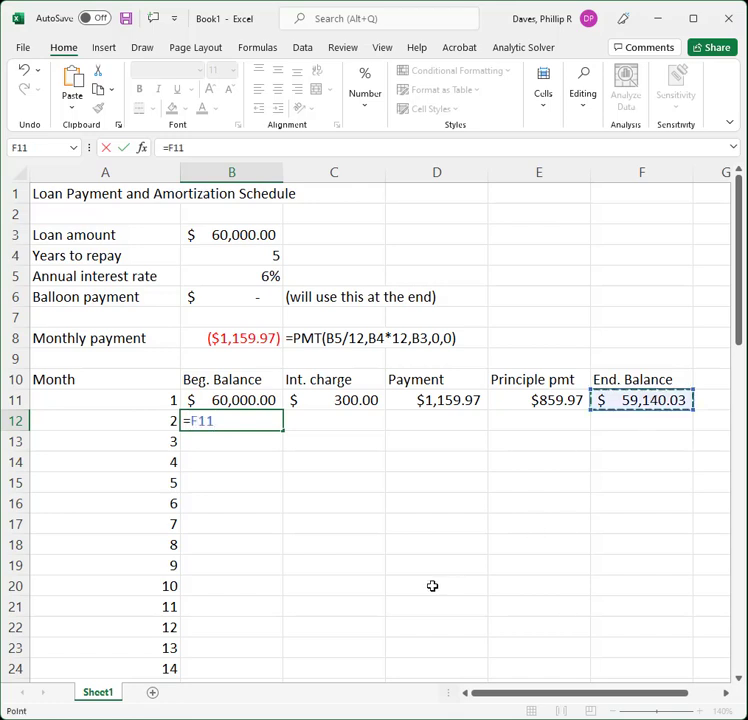
pyautogui.press('Return')
pyautogui.press('Up')
pyautogui.press('Right')
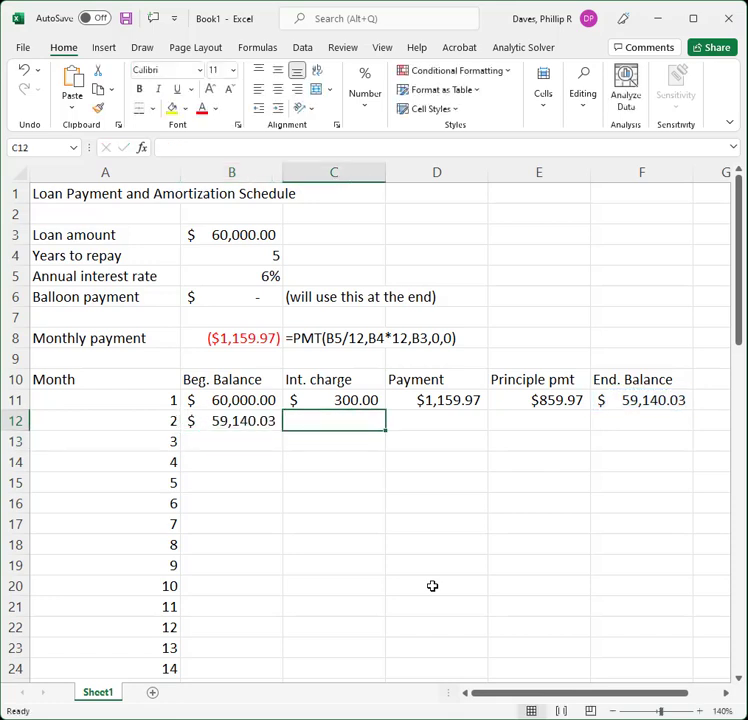
# - Copy the interest charge formula from C11 down to C12 and check the copied formula's references
pyautogui.click(355, 399)
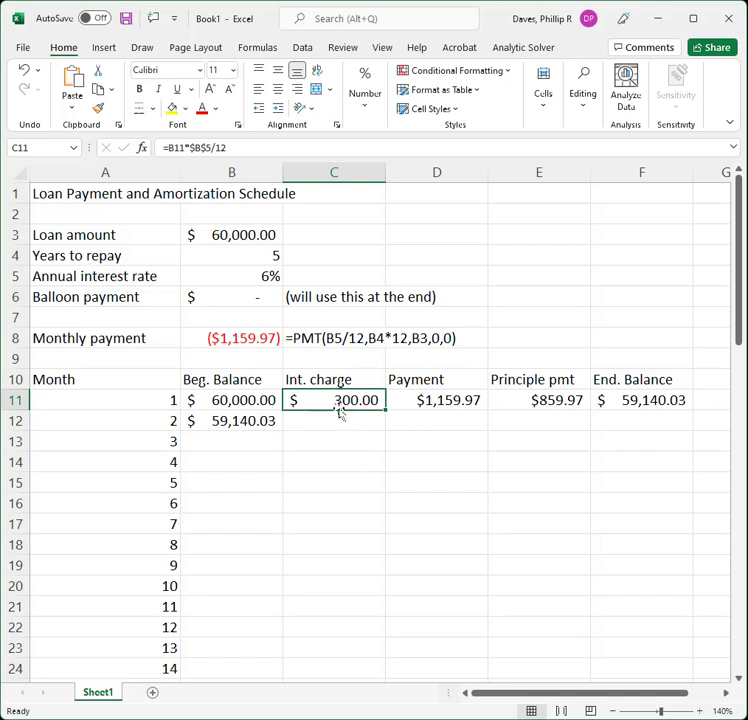
pyautogui.click(237, 418)
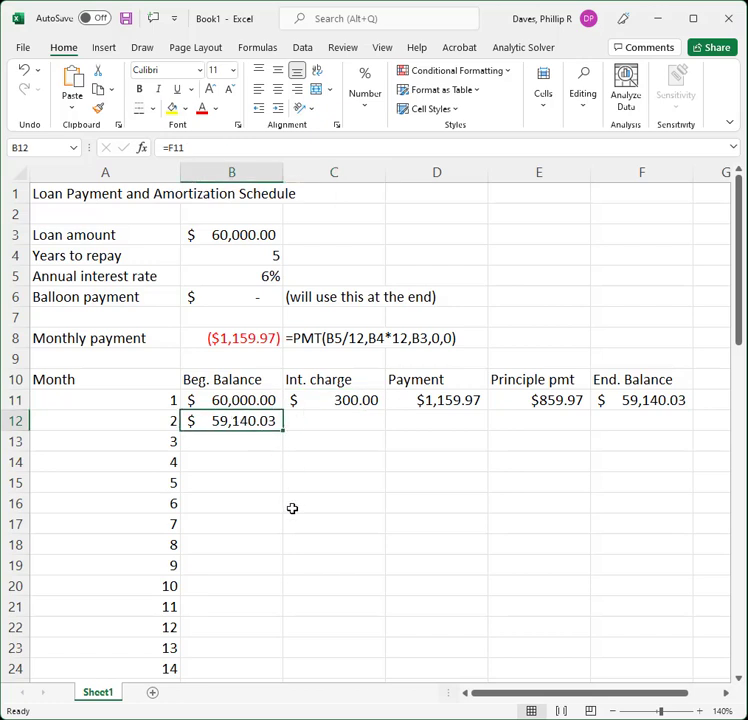
pyautogui.doubleClick(352, 398)
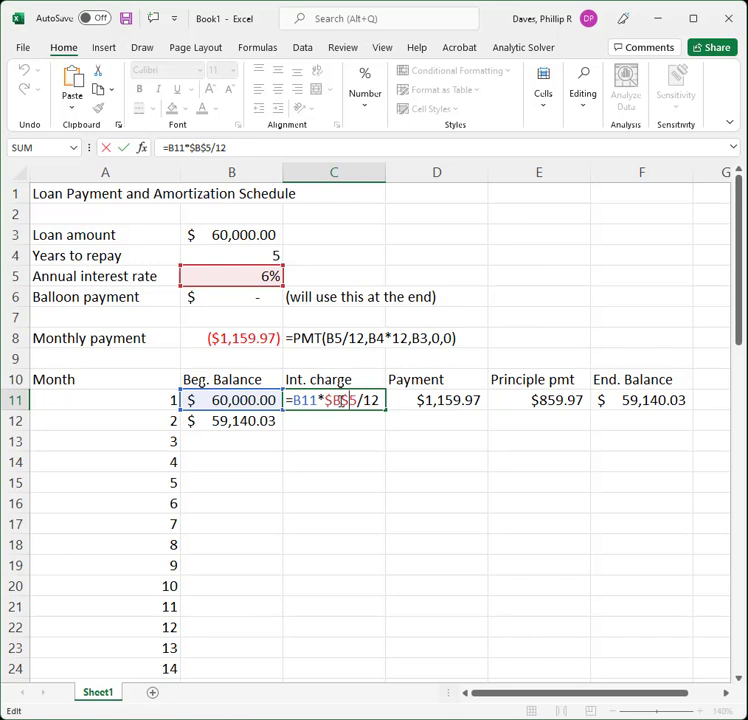
pyautogui.hotkey('ctrl', 'Return')
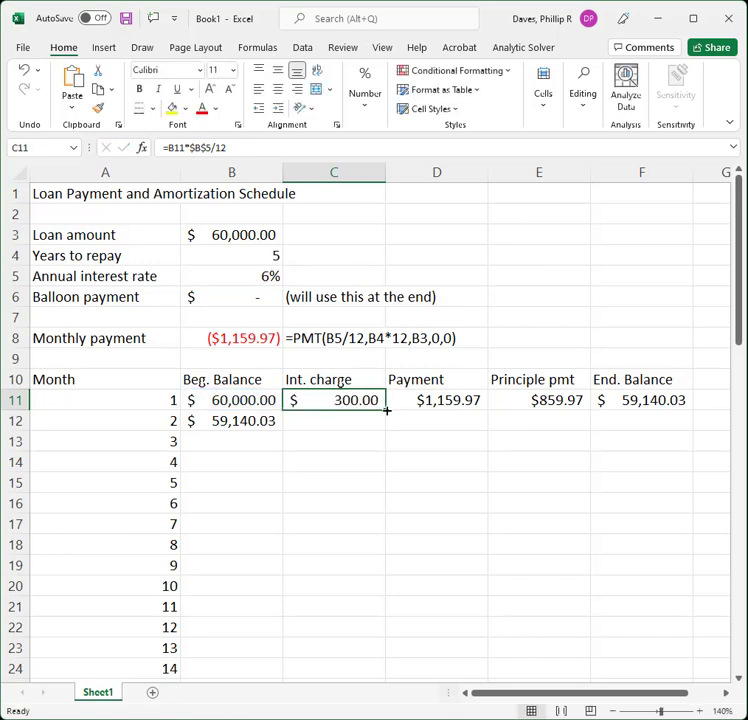
pyautogui.moveTo(385, 409); pyautogui.dragTo(388, 429)
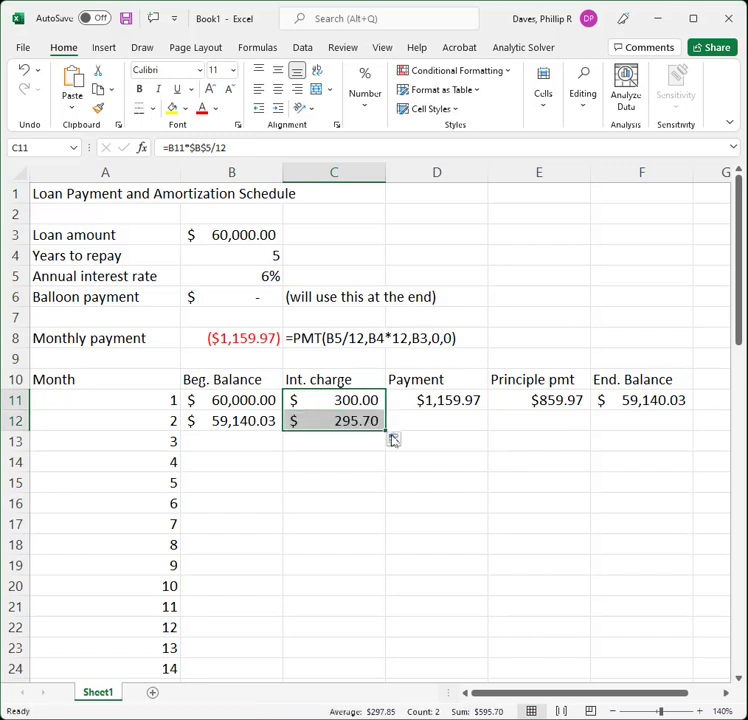
pyautogui.click(354, 419)
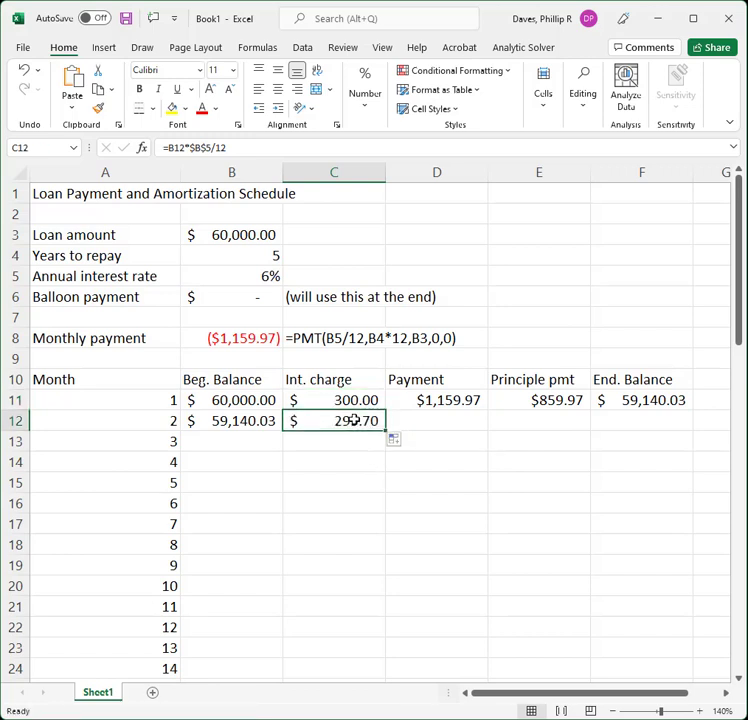
pyautogui.doubleClick(366, 421)
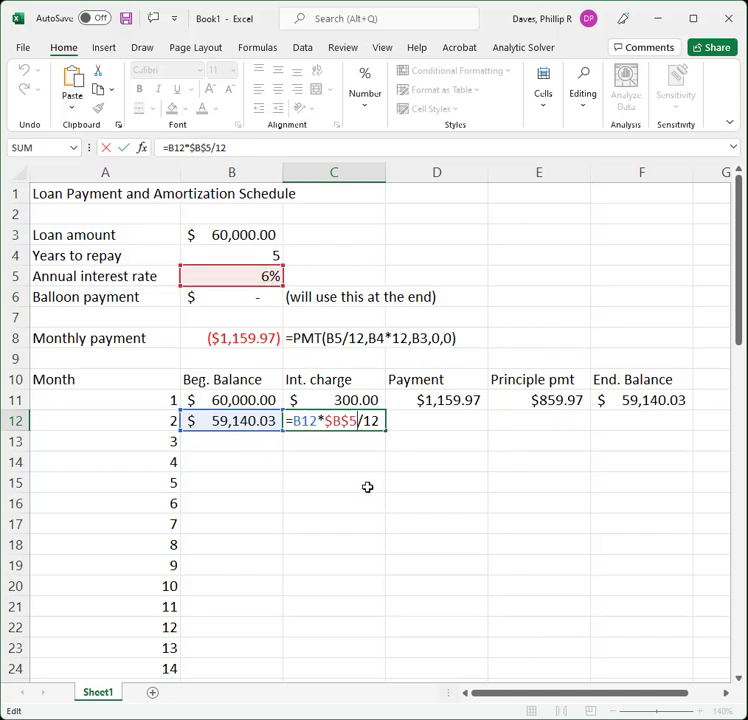
pyautogui.press('Return')
pyautogui.press('Up')
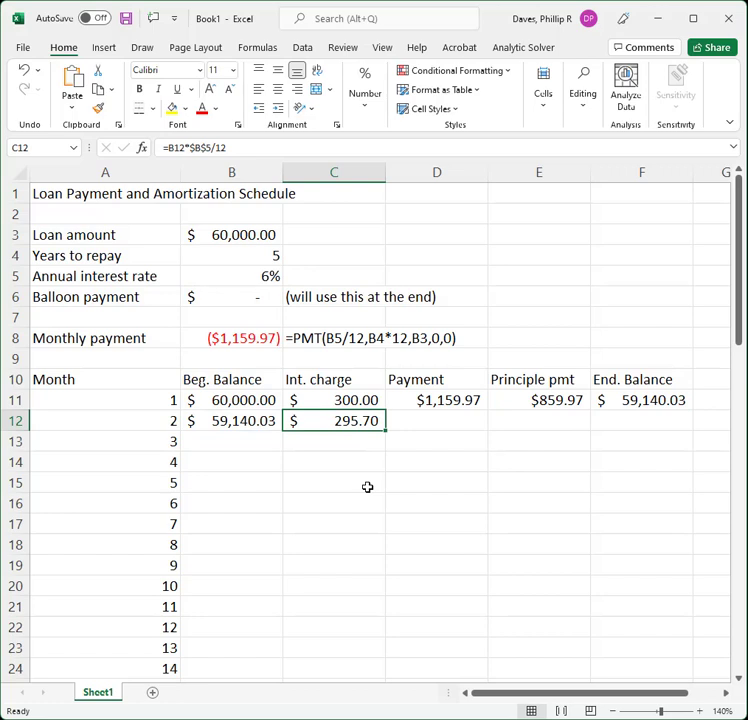
# - Make the monthly payment reference in D11 absolute so that the formula reads =-$B$8
pyautogui.click(446, 401)
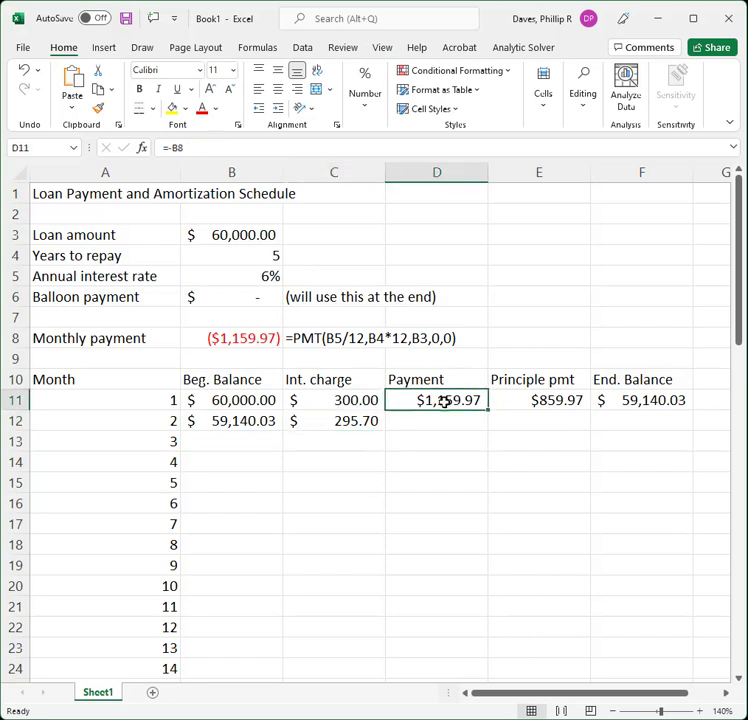
pyautogui.doubleClick(455, 399)
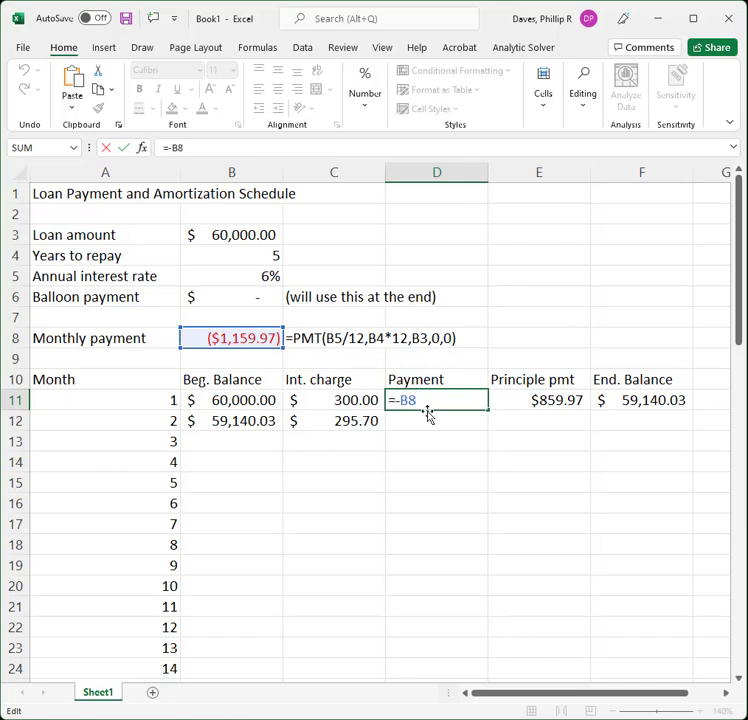
pyautogui.press('F4')
pyautogui.press('Return')
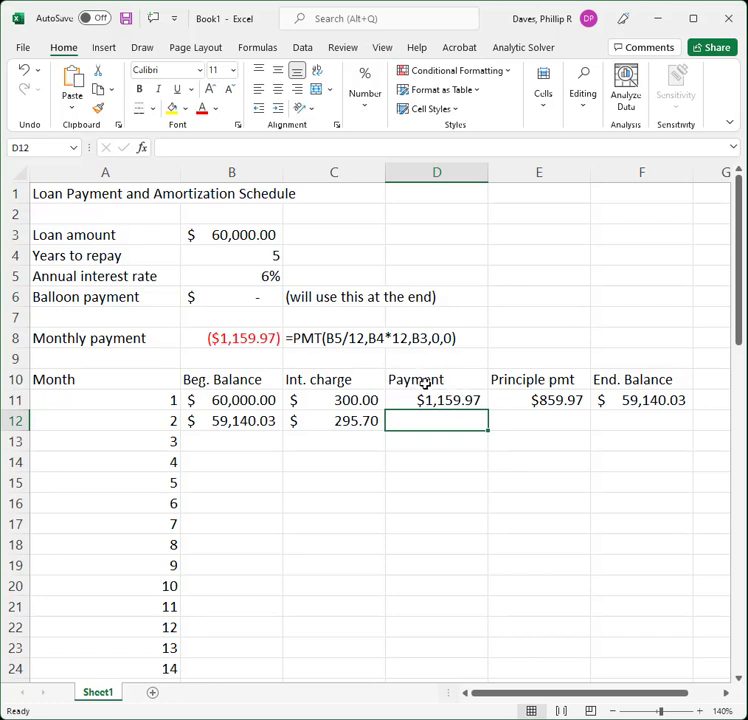
# - Copy the payment formula from D11 down to D12 and check the reference in the copy
pyautogui.click(431, 396)
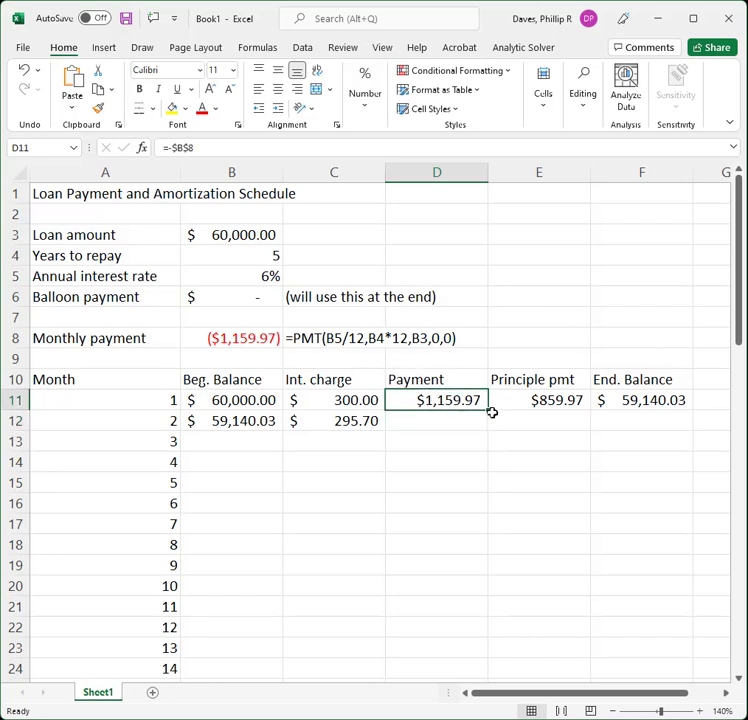
pyautogui.moveTo(489, 411); pyautogui.dragTo(489, 424)
pyautogui.click(461, 421)
pyautogui.doubleClick(461, 421)
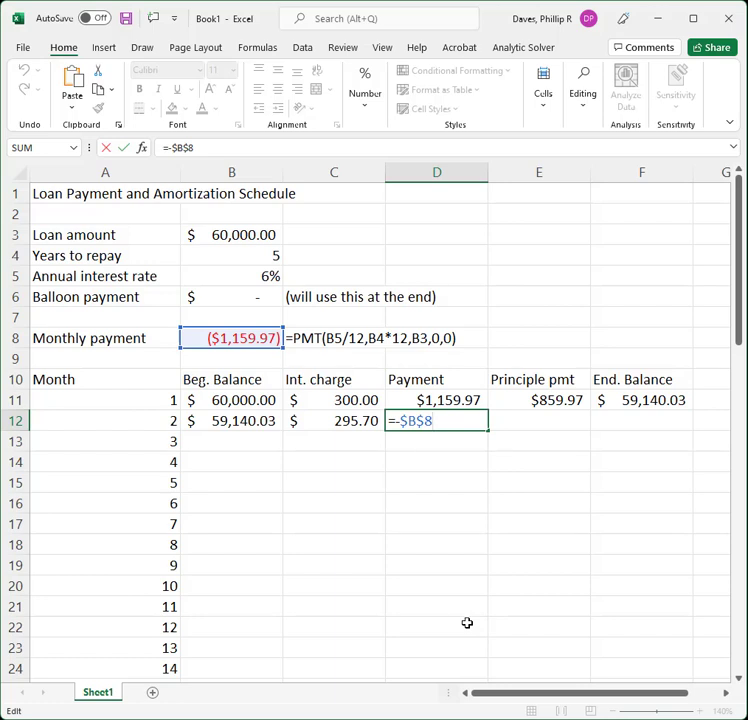
pyautogui.press('Escape')
# - Review the principal payment formula in E11 and copy it down to E12
pyautogui.click(554, 421)
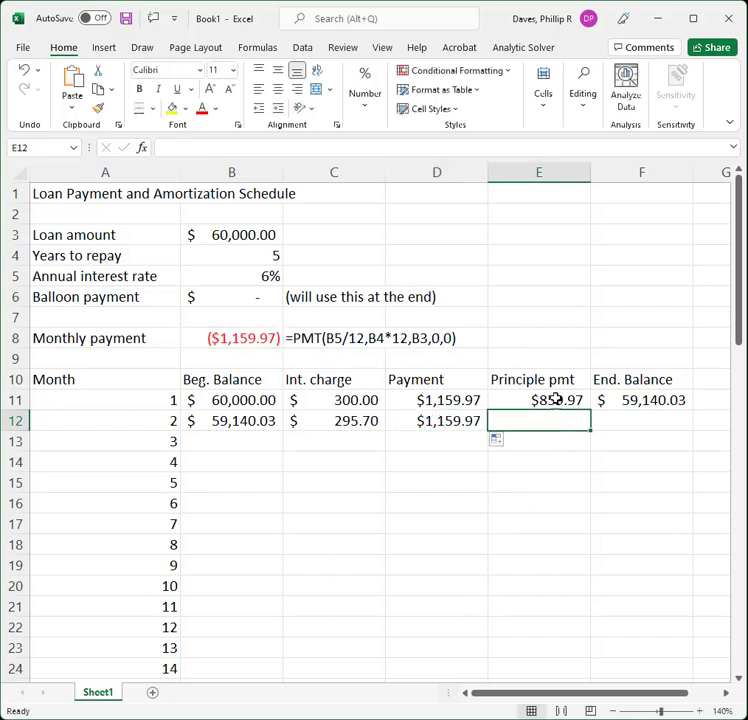
pyautogui.click(553, 397)
pyautogui.doubleClick(552, 396)
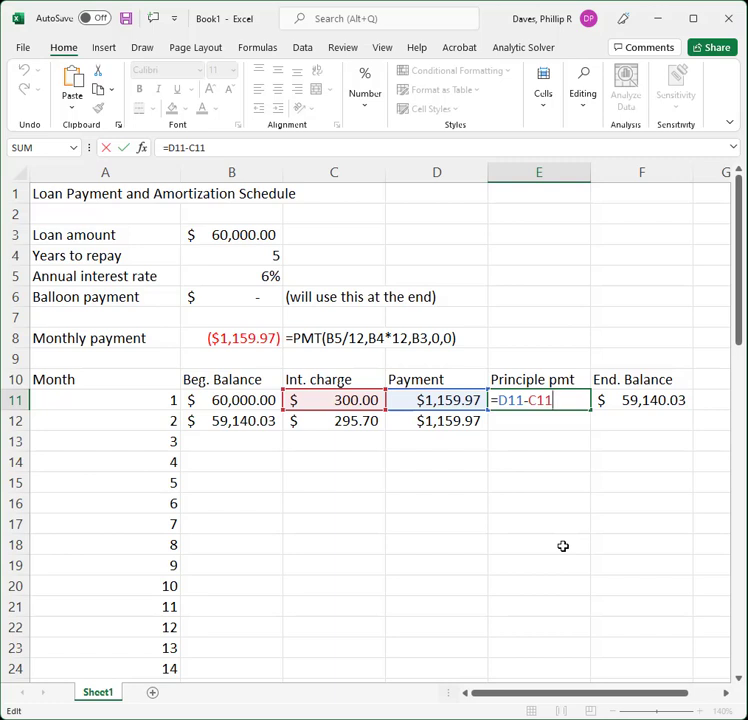
pyautogui.hotkey('ctrl', 'Return')
pyautogui.moveTo(592, 410); pyautogui.dragTo(593, 430)
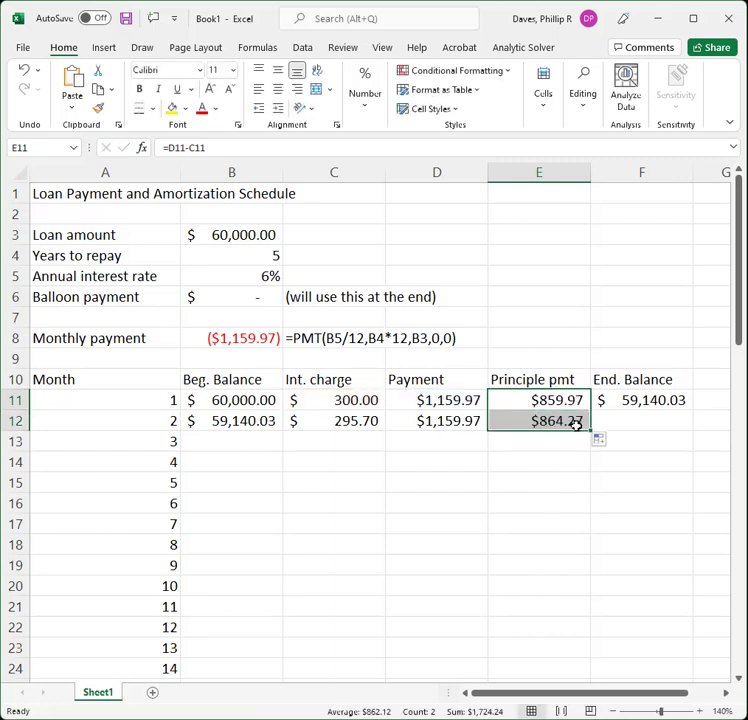
# - Review the ending balance formula in F11 and copy it down to F12
pyautogui.click(628, 422)
pyautogui.click(634, 399)
pyautogui.write('=B11-E11')
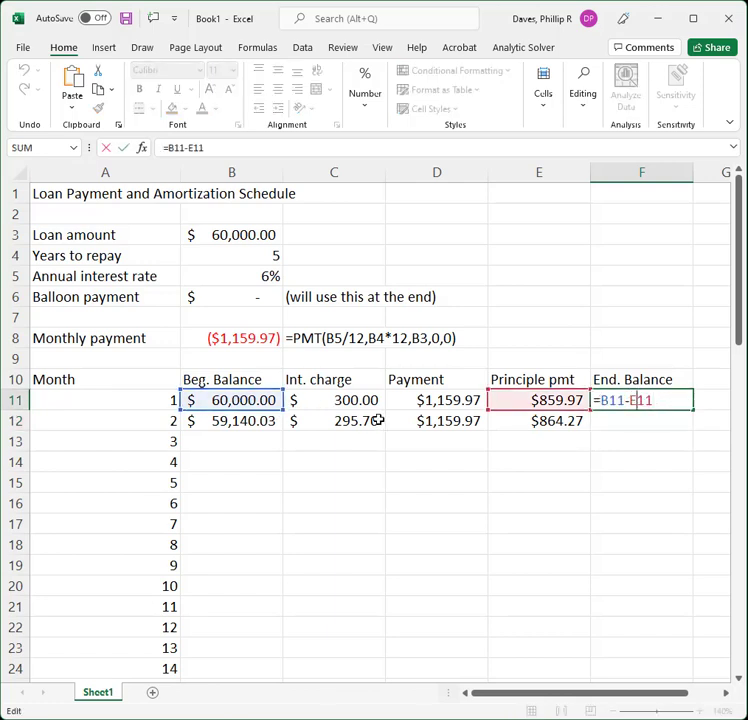
pyautogui.hotkey('ctrl', 'Return')
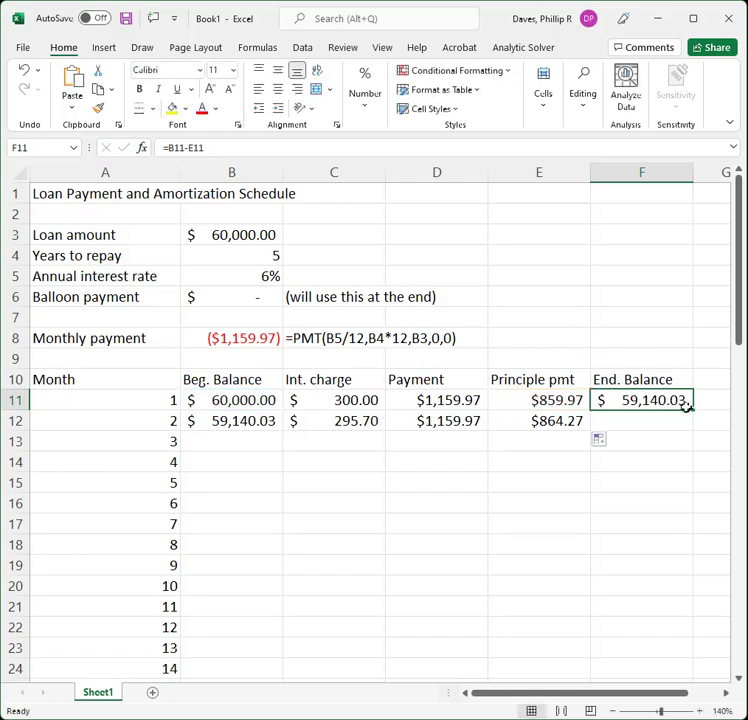
pyautogui.moveTo(692, 410); pyautogui.dragTo(693, 425)
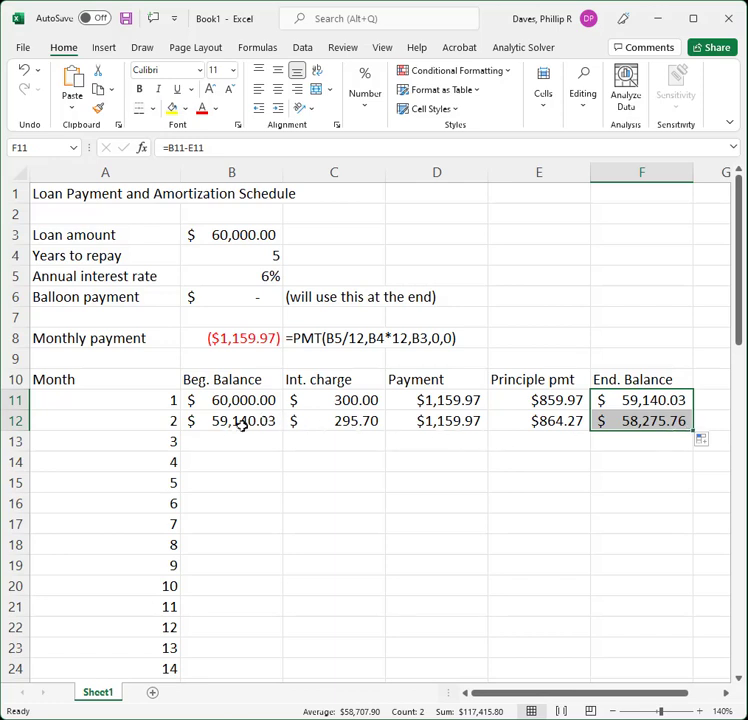
# - Copy the second month's formulas in B12:F12 down one row to month 3
pyautogui.moveTo(222, 422); pyautogui.dragTo(599, 416)
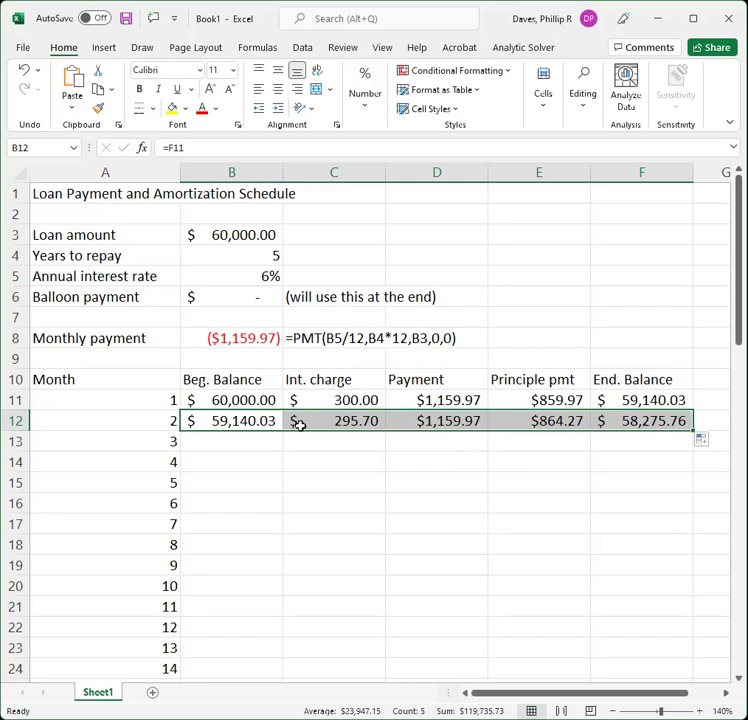
pyautogui.moveTo(239, 419); pyautogui.dragTo(617, 416)
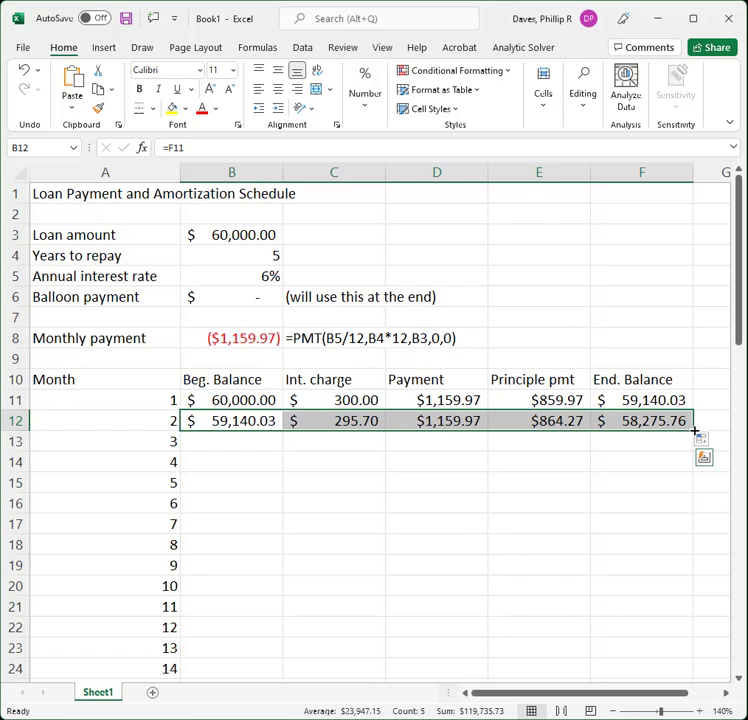
pyautogui.moveTo(693, 431); pyautogui.dragTo(690, 447)
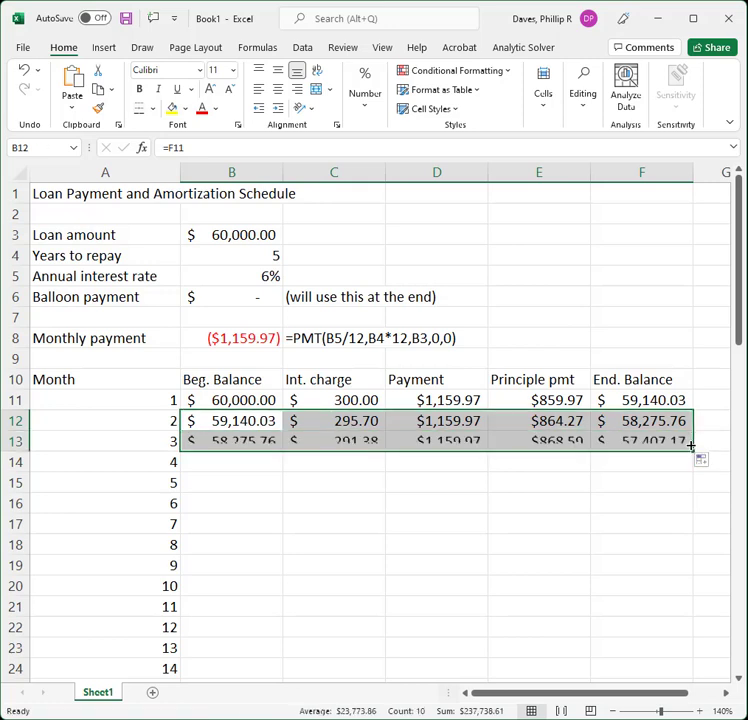
# - Examine the cell references of each copied formula in the month 3 row, from B13 through F13
pyautogui.click(271, 440)
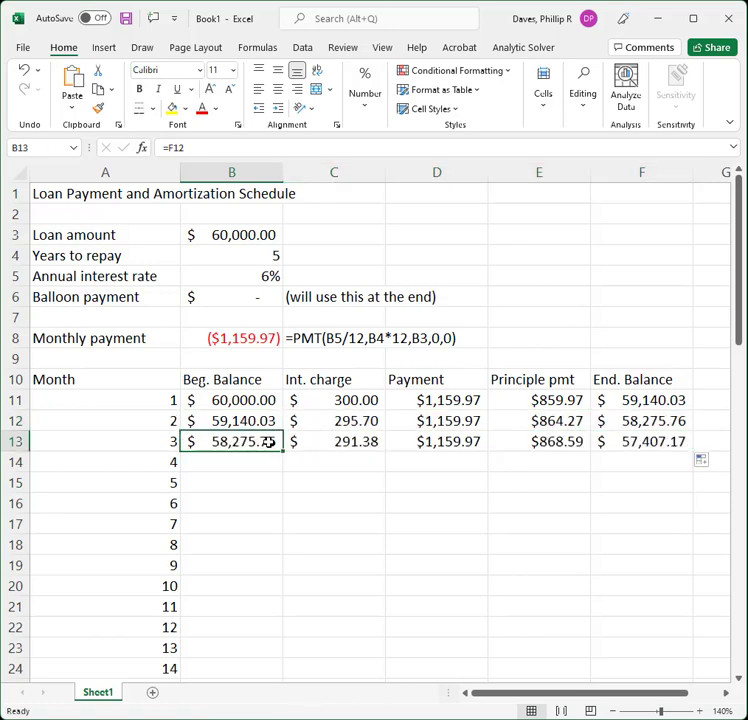
pyautogui.doubleClick(269, 442)
pyautogui.hotkey('ctrl', 'Return')
pyautogui.doubleClick(318, 441)
pyautogui.hotkey('ctrl', 'Return')
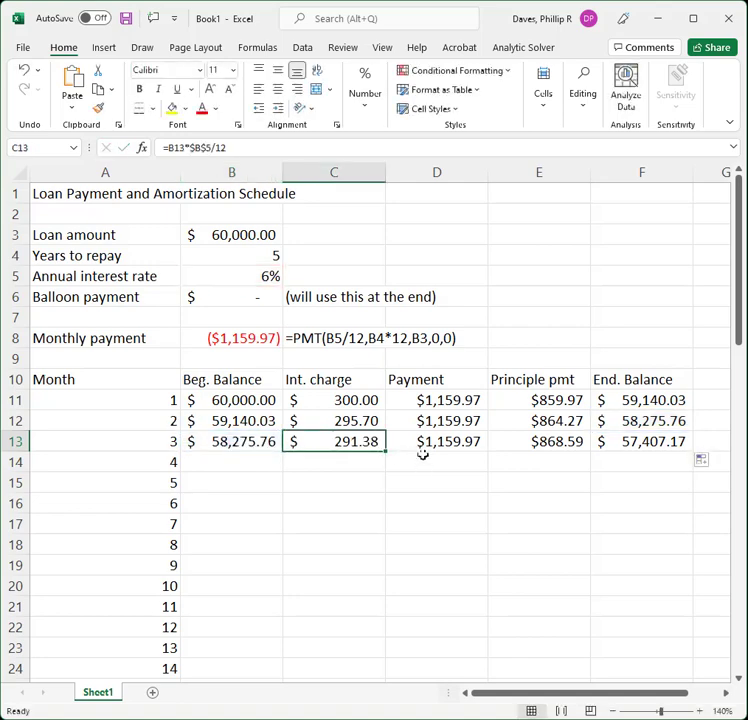
pyautogui.click(429, 441)
pyautogui.doubleClick(429, 441)
pyautogui.write('-')
pyautogui.hotkey('ctrl', 'Return')
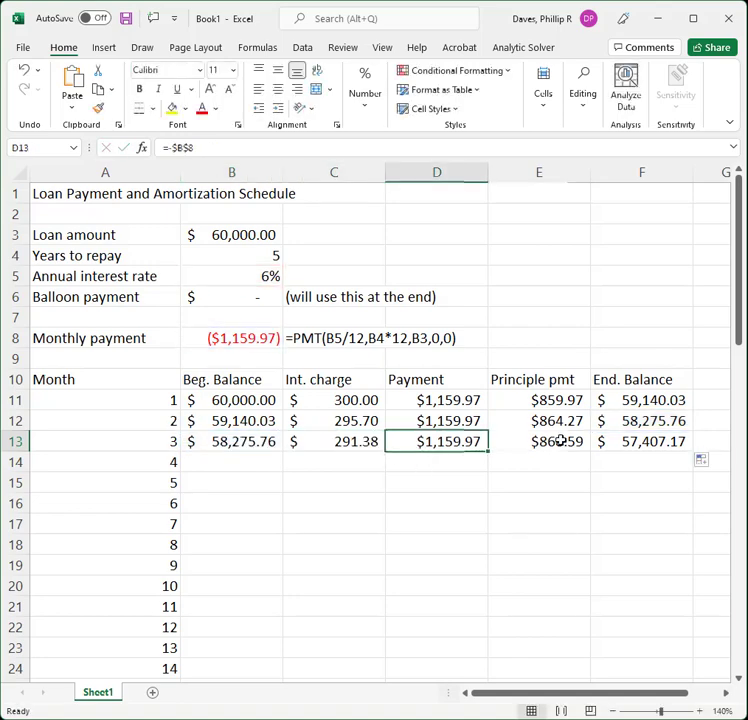
pyautogui.doubleClick(562, 441)
pyautogui.hotkey('ctrl', 'Return')
pyautogui.doubleClick(634, 441)
pyautogui.hotkey('ctrl', 'Return')
# - Copy the month 3 formulas in B13:F13 down through month 60 in row 70
pyautogui.click(240, 441)
pyautogui.moveTo(240, 441); pyautogui.dragTo(634, 431)
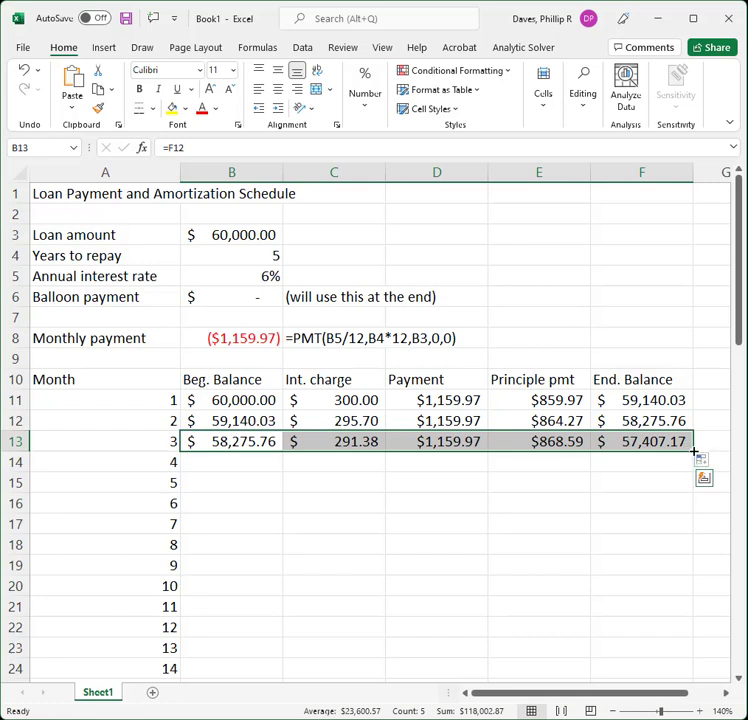
pyautogui.moveTo(693, 452)
pyautogui.mouseDown()
pyautogui.moveTo(704, 690)
pyautogui.moveTo(693, 621)
pyautogui.moveTo(696, 655)
pyautogui.mouseUp()
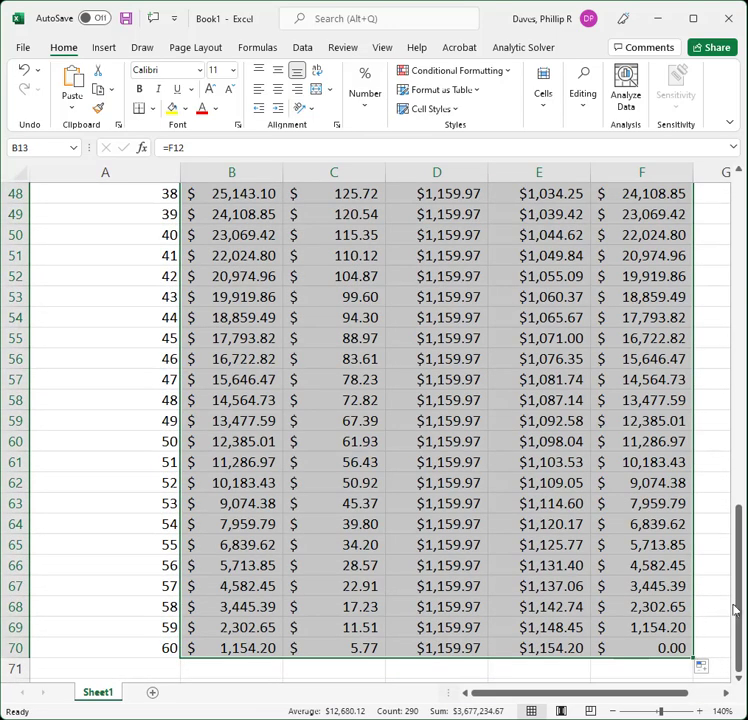
# - Review the first months of the ending balance, interest charge, payment and beginning balance columns
pyautogui.moveTo(737, 535); pyautogui.dragTo(708, 304)
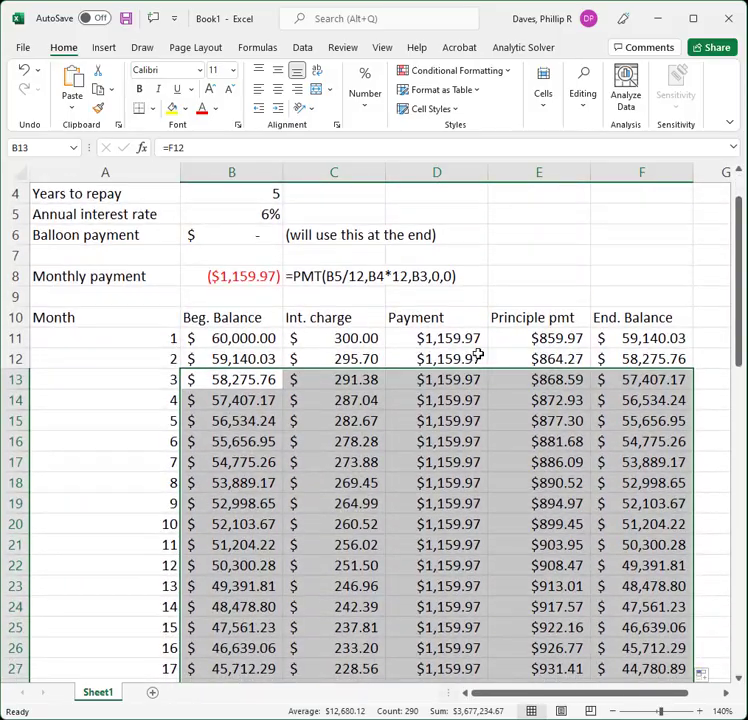
pyautogui.click(442, 360)
pyautogui.moveTo(650, 334); pyautogui.dragTo(657, 490)
pyautogui.moveTo(366, 342); pyautogui.dragTo(374, 534)
pyautogui.moveTo(451, 338); pyautogui.dragTo(447, 490)
pyautogui.moveTo(262, 339); pyautogui.dragTo(262, 484)
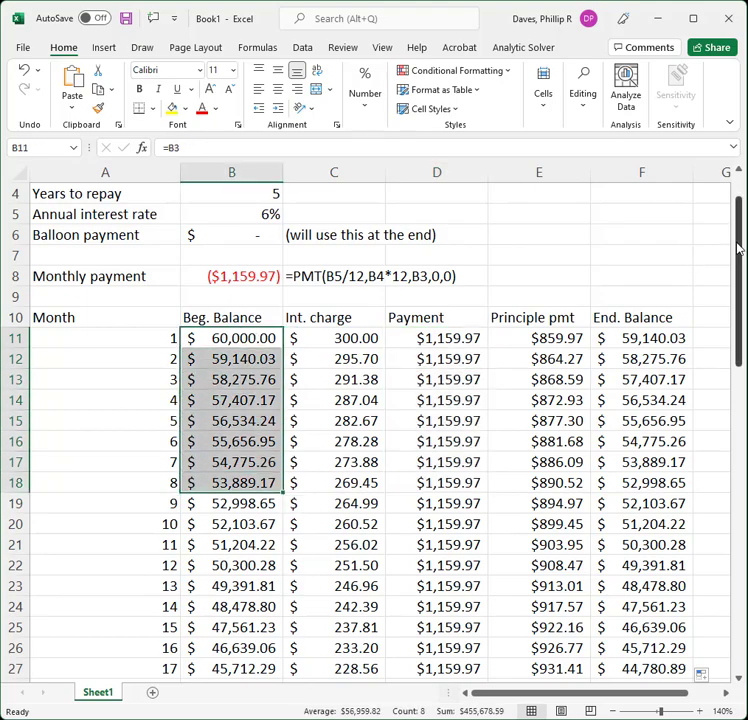
# - Highlight the month 60 ending balance in F70 with yellow fill
pyautogui.moveTo(739, 248); pyautogui.dragTo(740, 552)
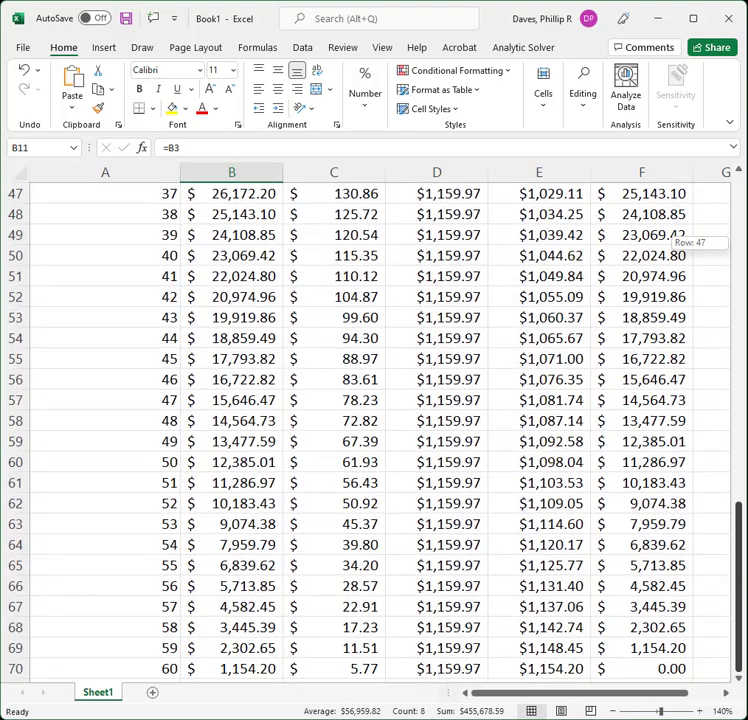
pyautogui.click(668, 668)
pyautogui.click(172, 109)
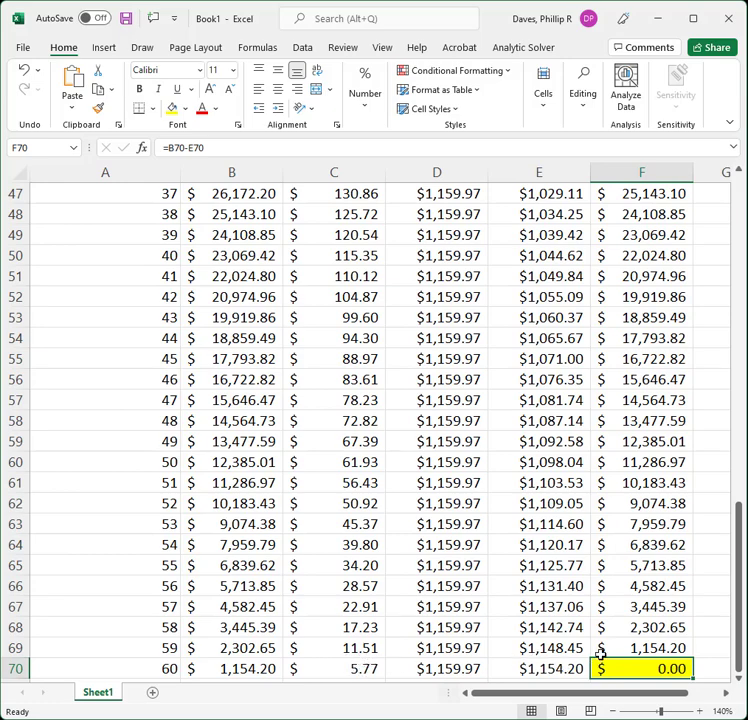
# - Examine the month 26 row of the schedule and its ending balance in F36
pyautogui.moveTo(741, 617); pyautogui.dragTo(741, 237)
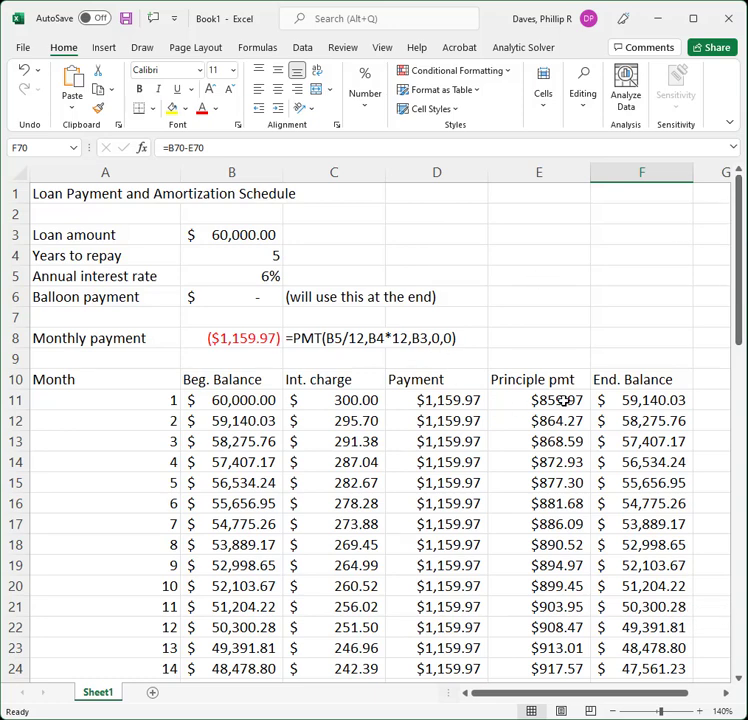
pyautogui.scroll(-5, 550, 455)
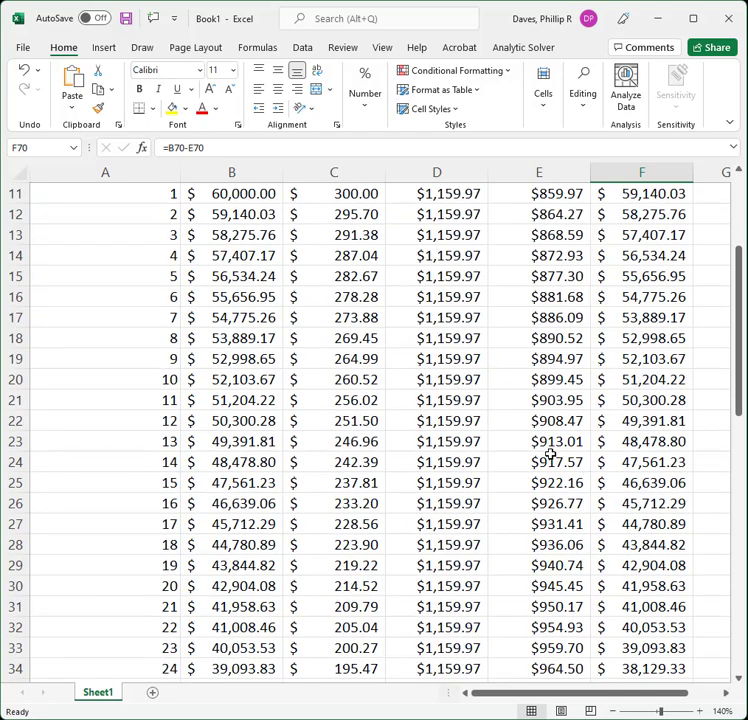
pyautogui.click(178, 585)
pyautogui.moveTo(178, 585); pyautogui.dragTo(641, 587)
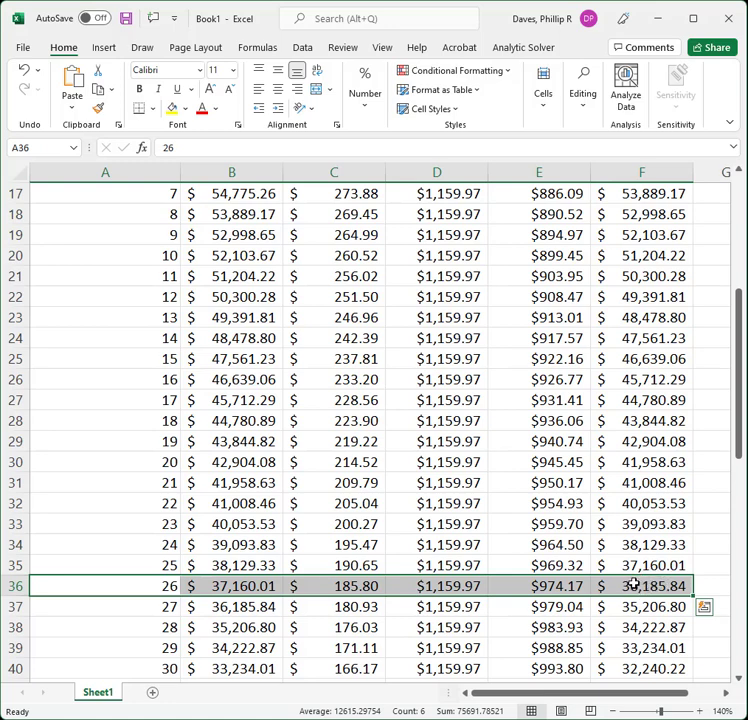
pyautogui.click(655, 584)
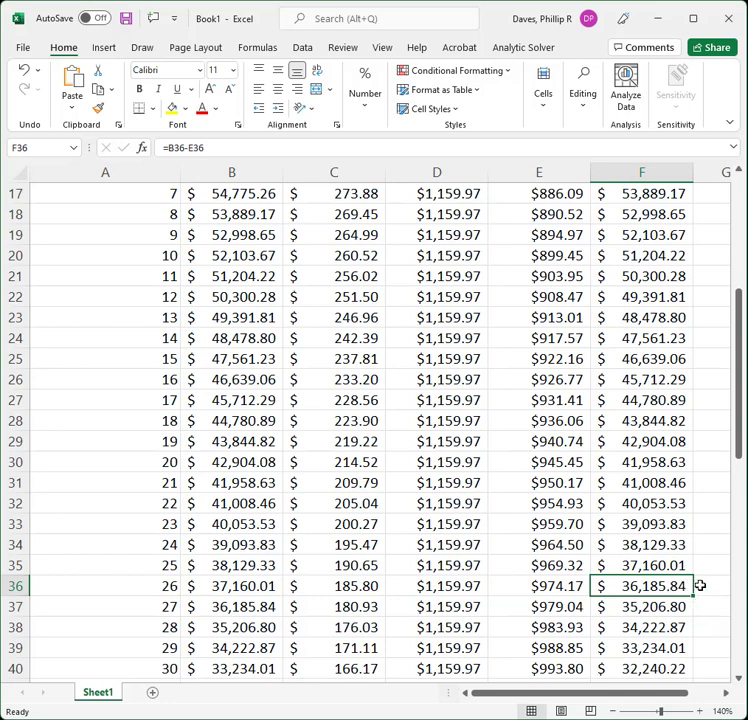
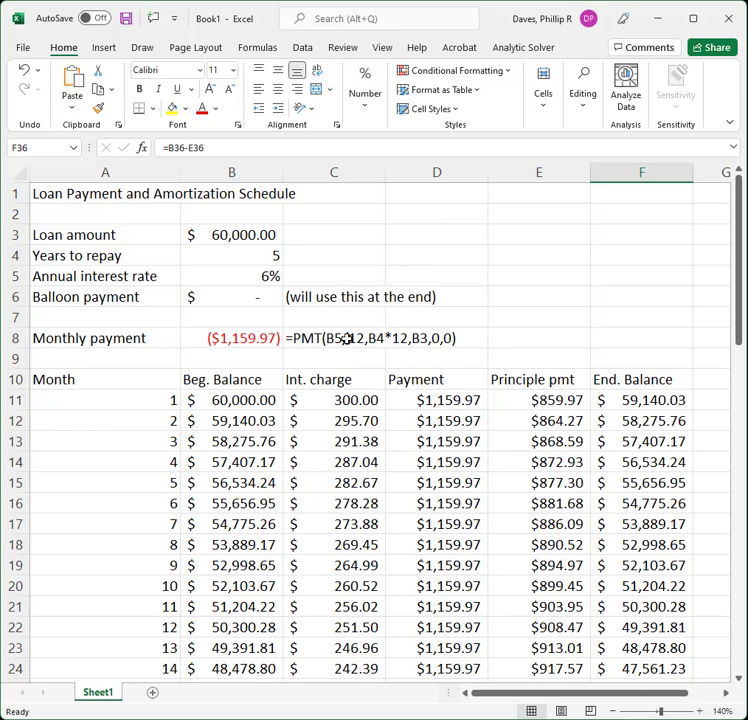
# - Set the balloon payment in B6 to 40000
pyautogui.click(242, 297)
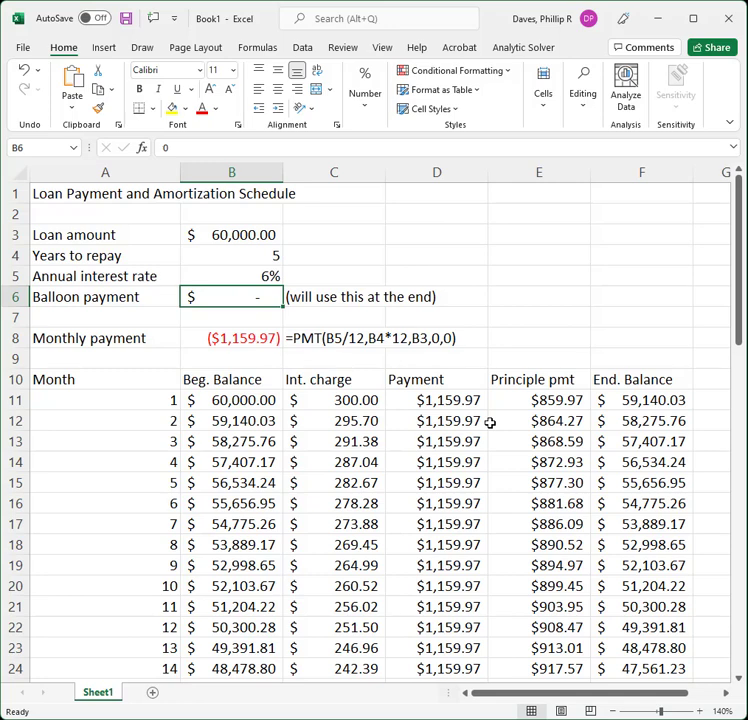
pyautogui.write('40000')
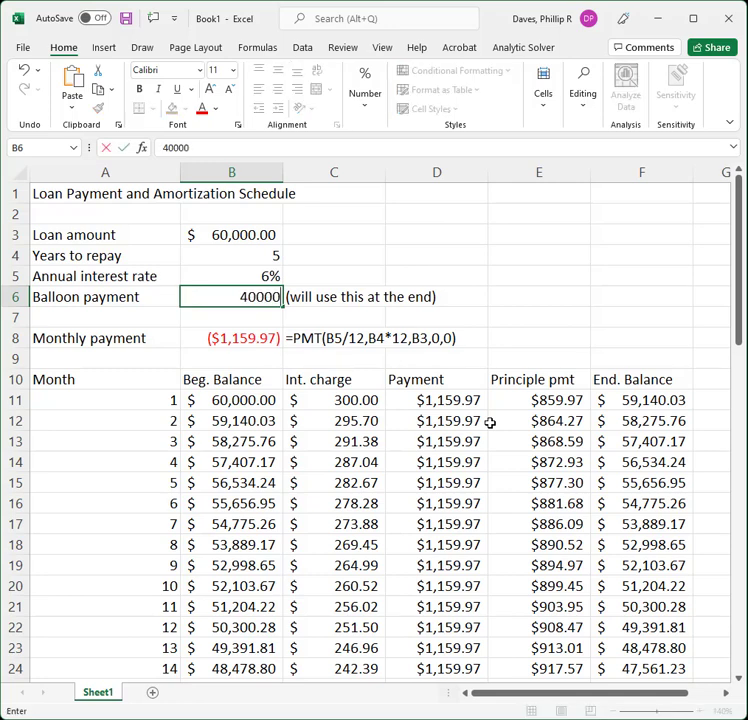
pyautogui.press('Return')
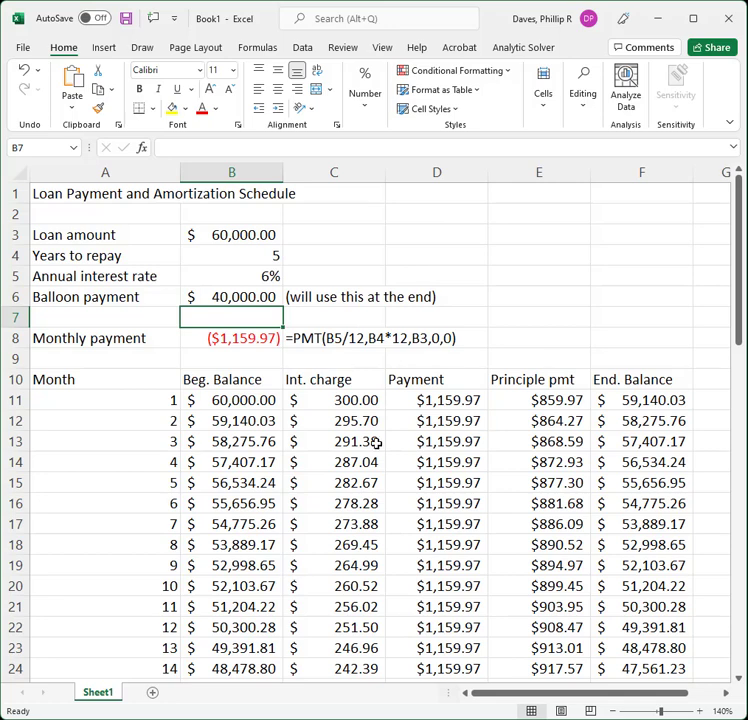
# - Review the balloon payment in B6, the Payment column and the future value argument of the PMT formula in B8
pyautogui.click(228, 297)
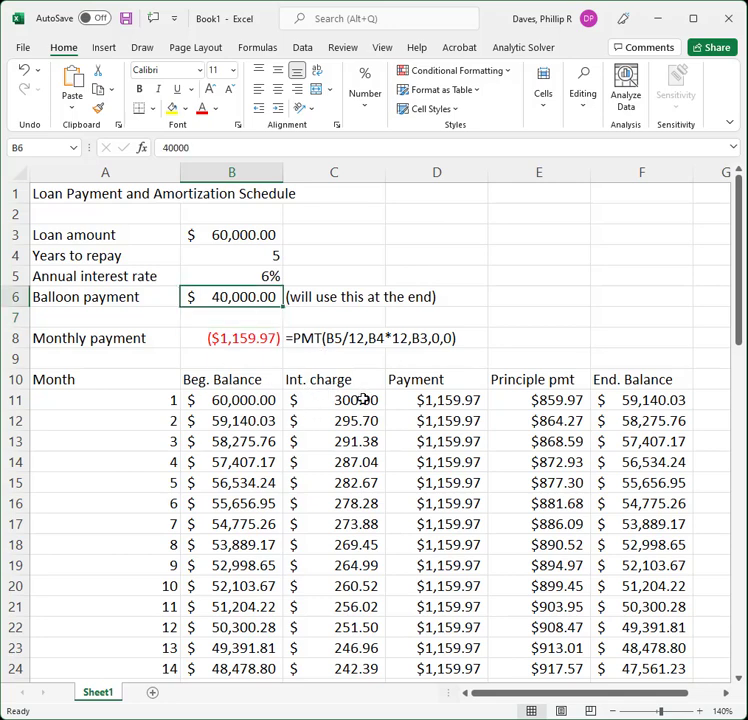
pyautogui.moveTo(441, 395); pyautogui.dragTo(437, 501)
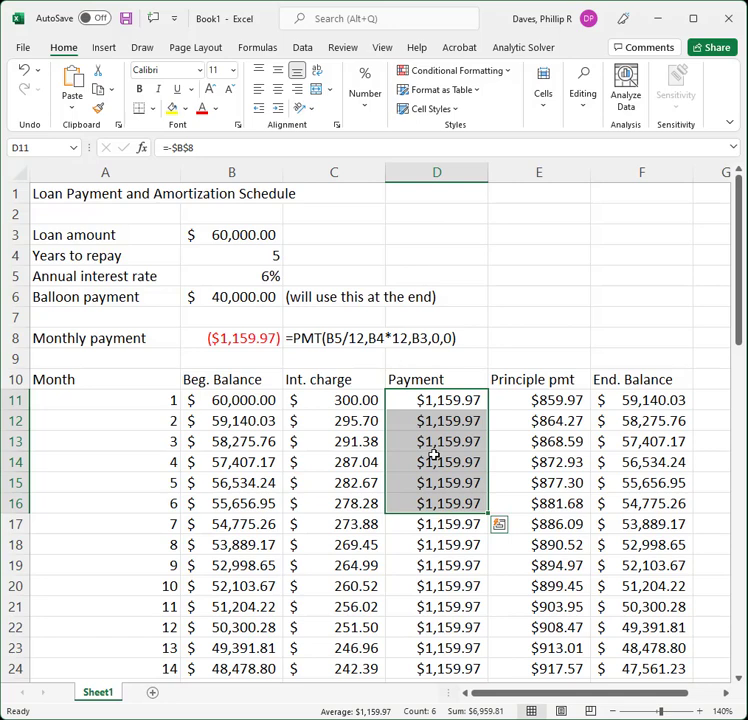
pyautogui.click(264, 357)
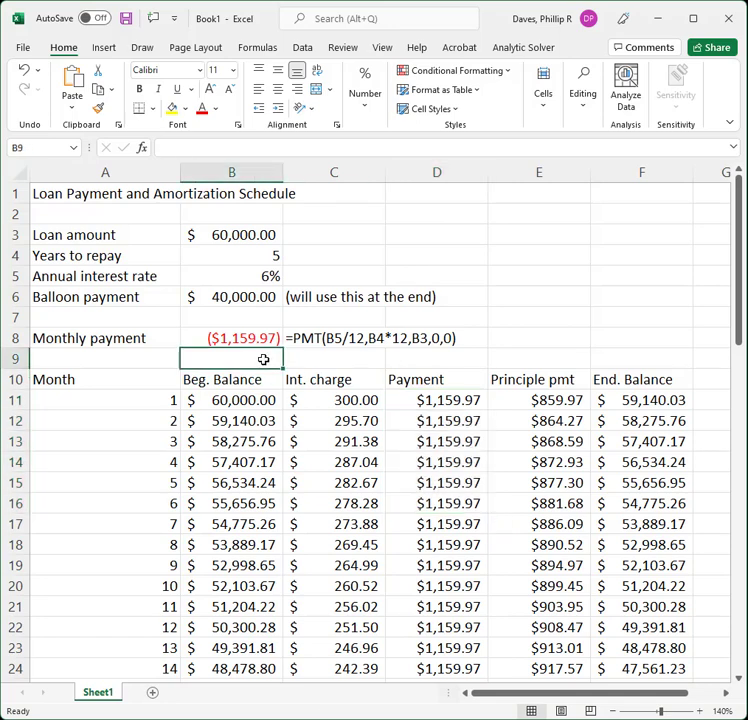
pyautogui.doubleClick(247, 334)
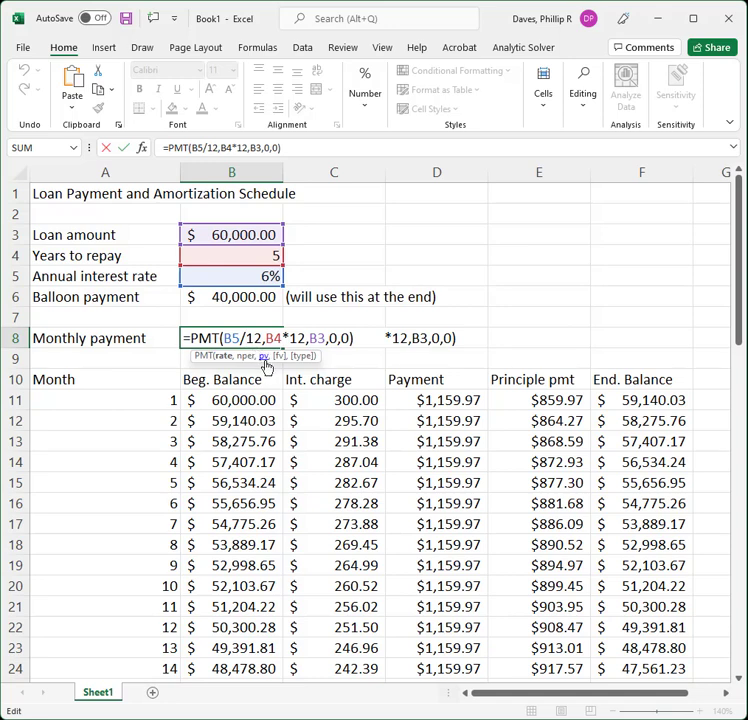
pyautogui.doubleClick(333, 338)
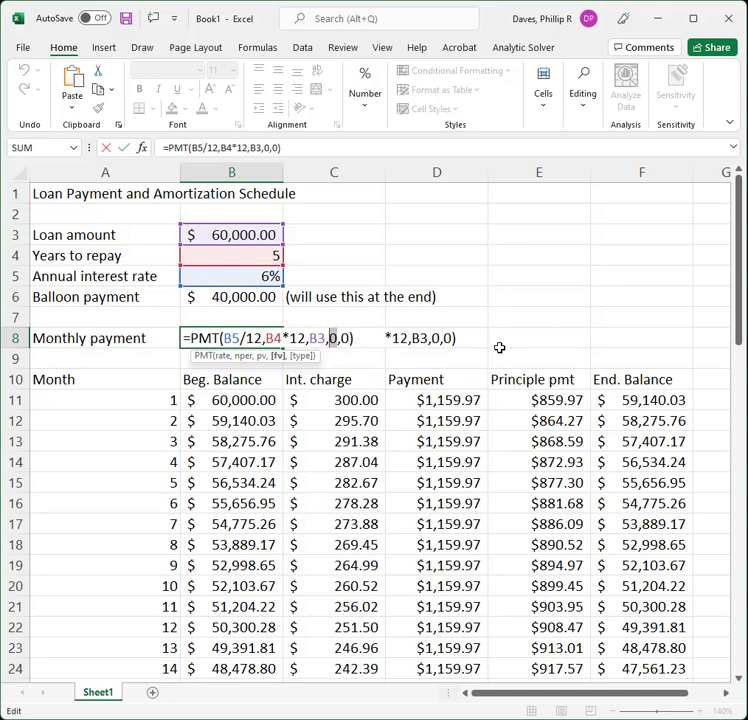
pyautogui.press('Return')
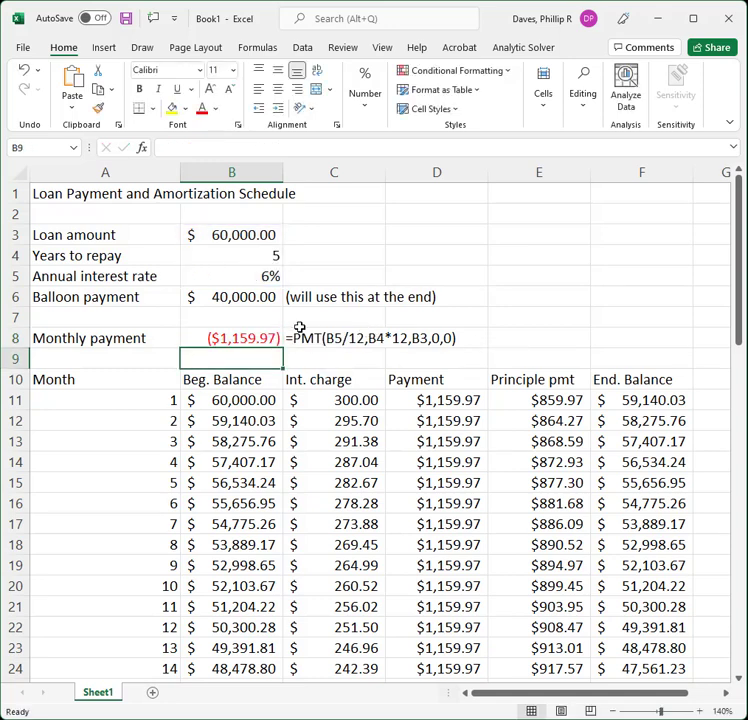
pyautogui.click(268, 338)
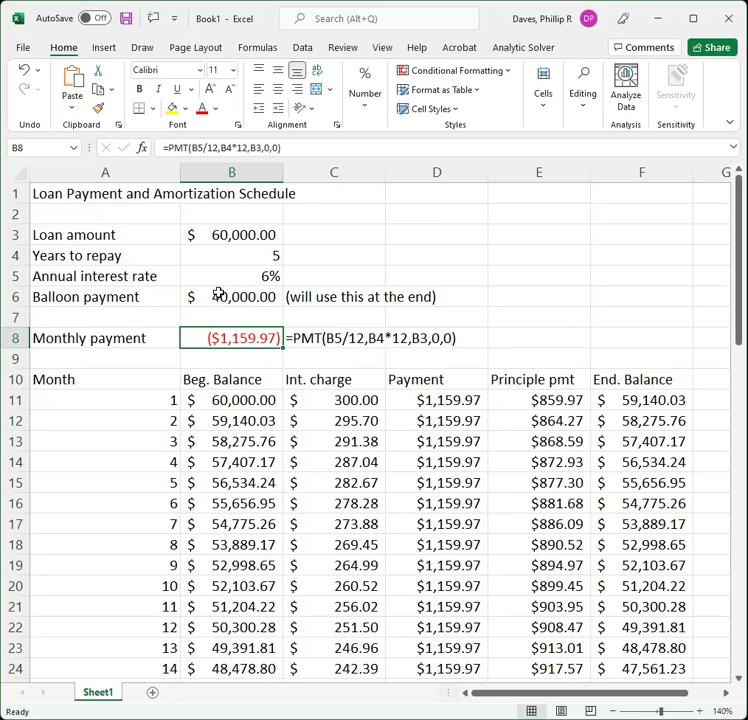
# - Replace the future value argument of the monthly payment formula in B8 with -B6, giving =PMT(B5/12,B4*12,B3,-B6,0)
pyautogui.doubleClick(242, 337)
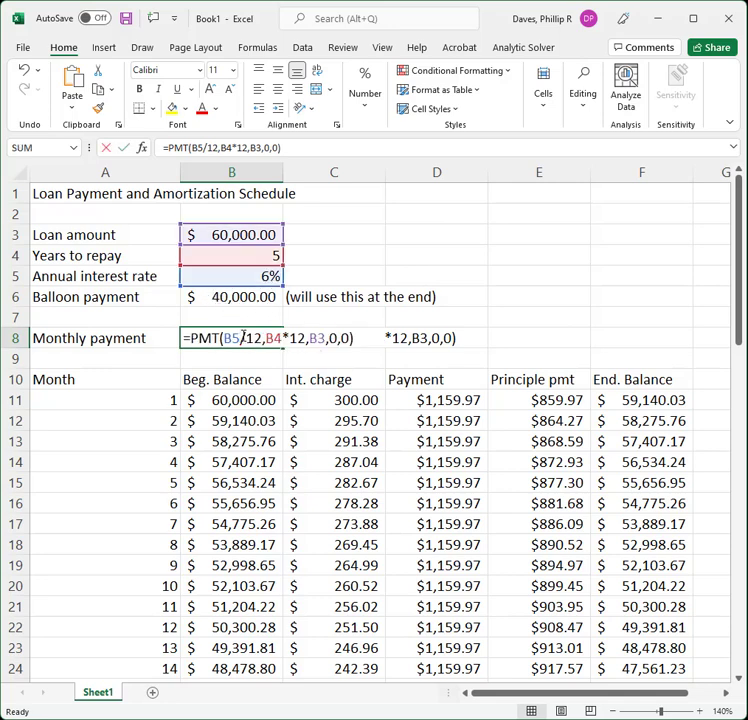
pyautogui.doubleClick(333, 338)
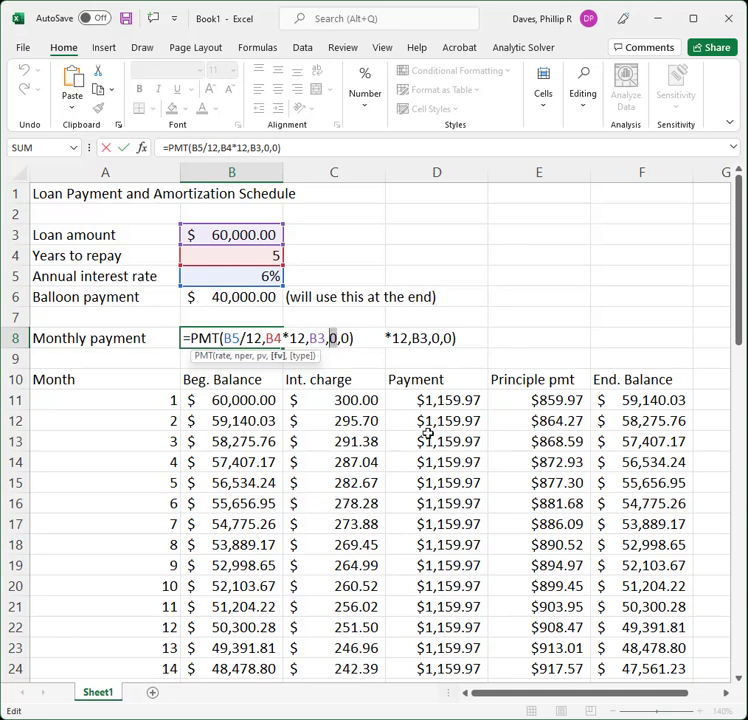
pyautogui.write('-')
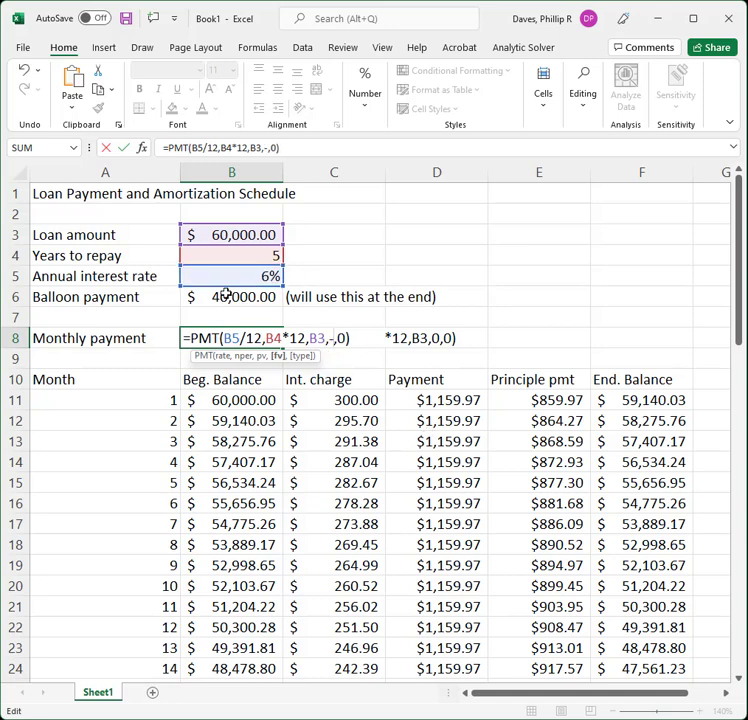
pyautogui.click(249, 294)
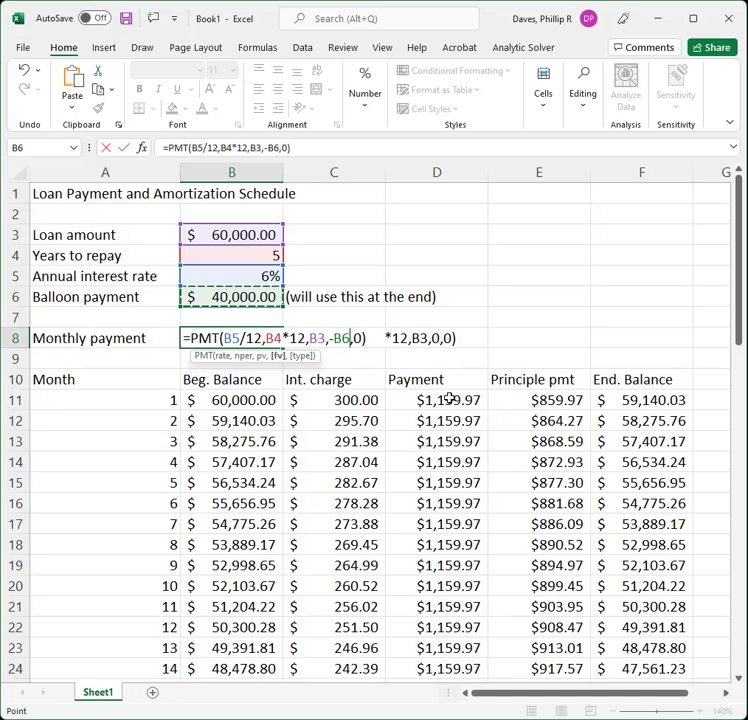
pyautogui.press('Return')
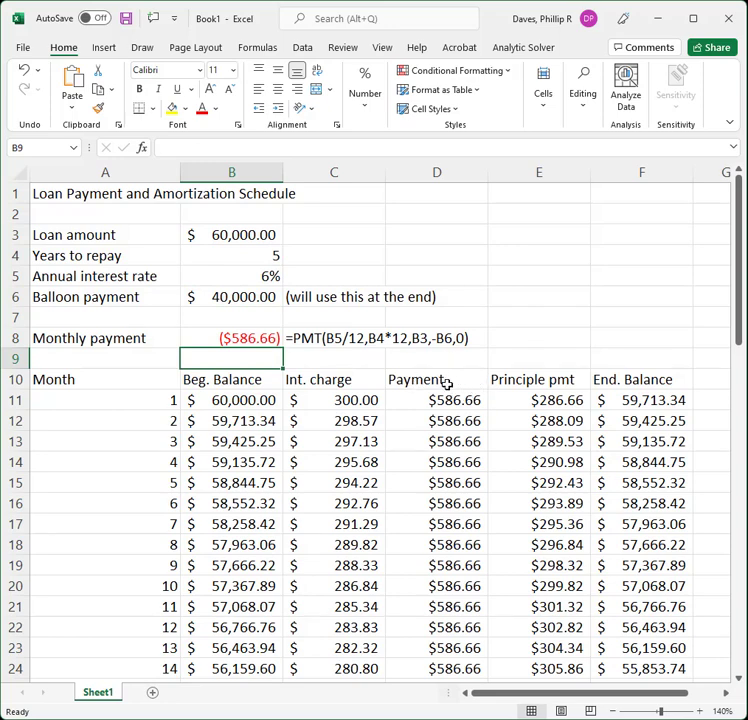
pyautogui.click(250, 340)
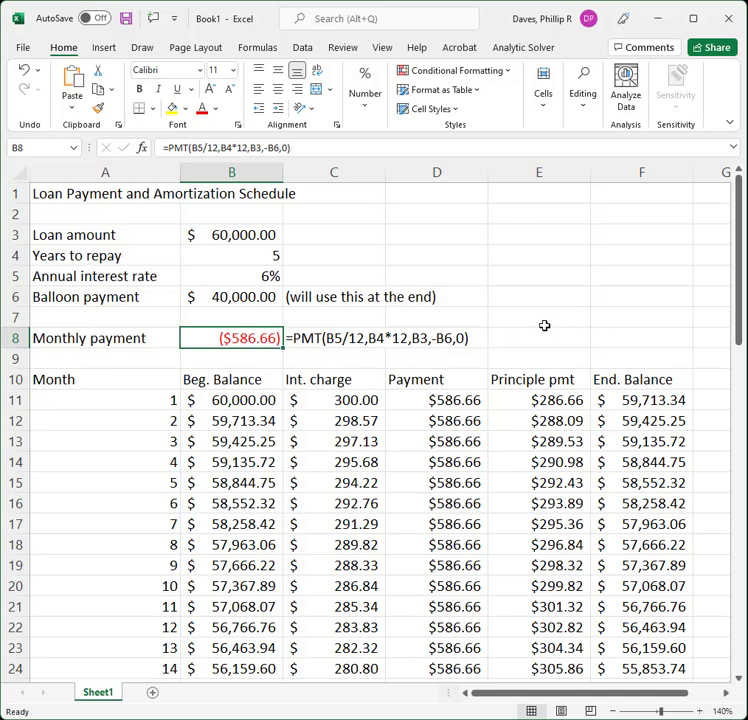
# - Check the ending balances from month 1 in F11 down to month 60 in F70 against the balloon payment
pyautogui.click(638, 401)
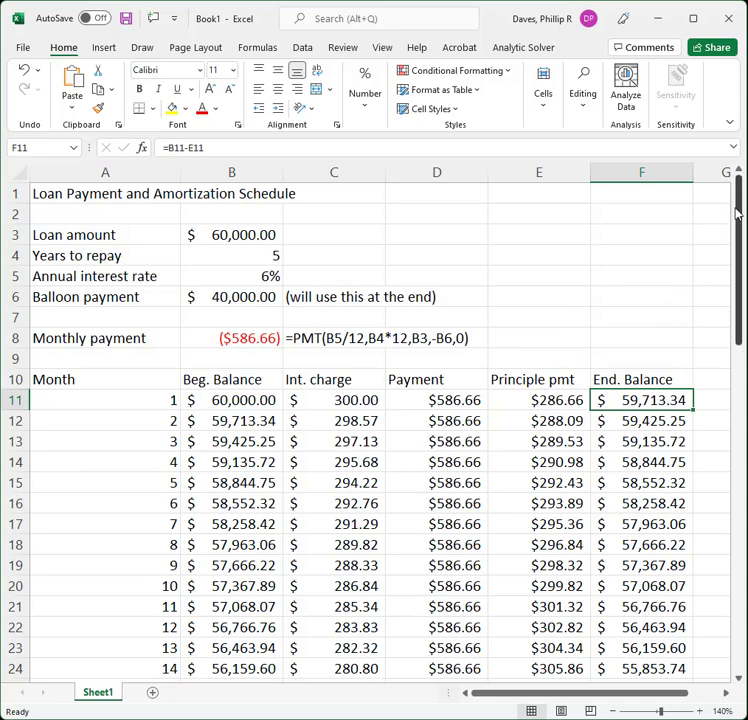
pyautogui.moveTo(740, 218); pyautogui.dragTo(740, 533)
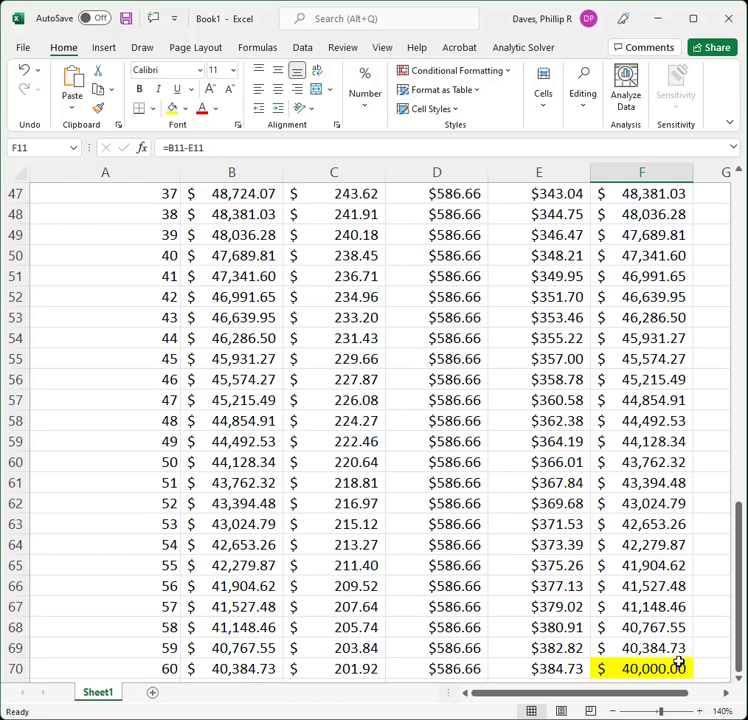
pyautogui.moveTo(741, 622); pyautogui.dragTo(733, 213)
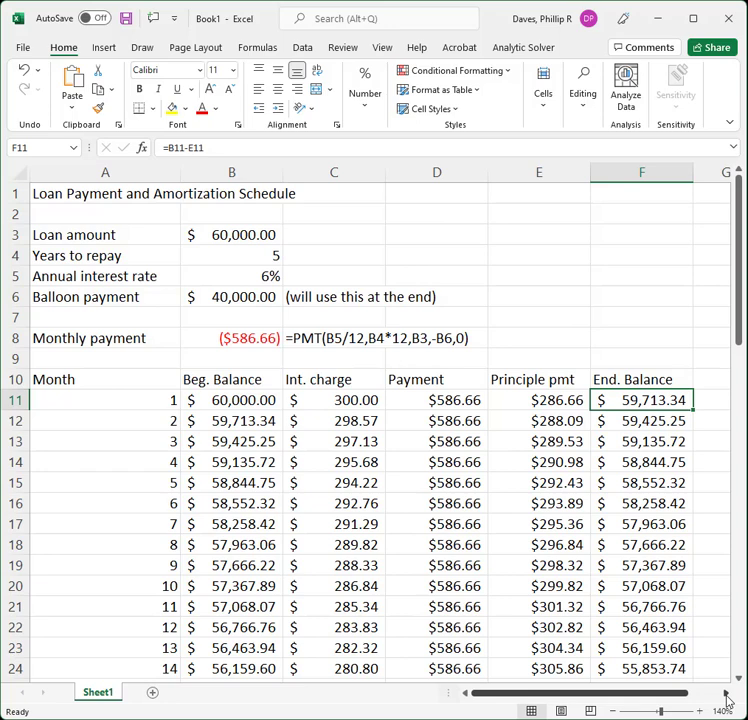
# - Enter =FORMULATEXT(B11) in G11 to show the formula behind the first month's beginning balance
pyautogui.moveTo(249, 401); pyautogui.dragTo(620, 402)
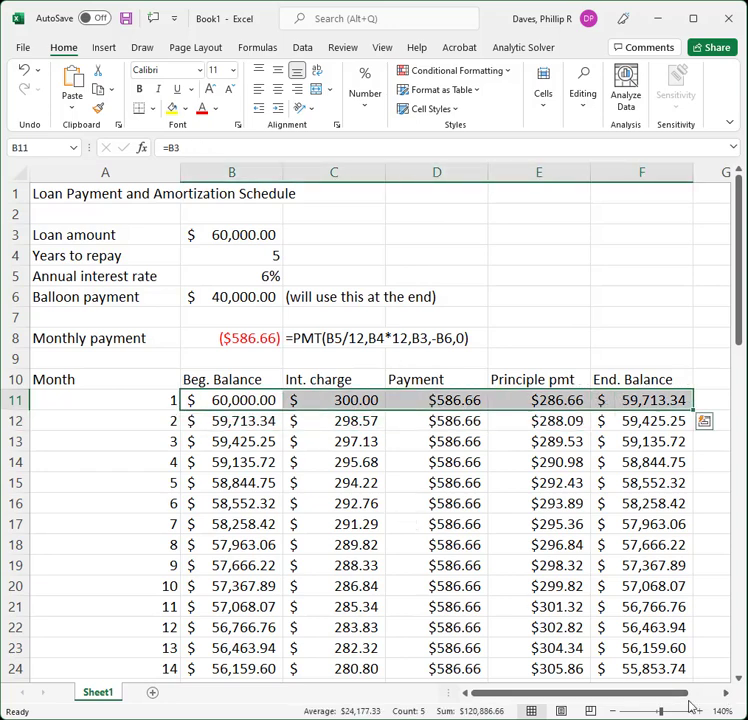
pyautogui.click(727, 697)
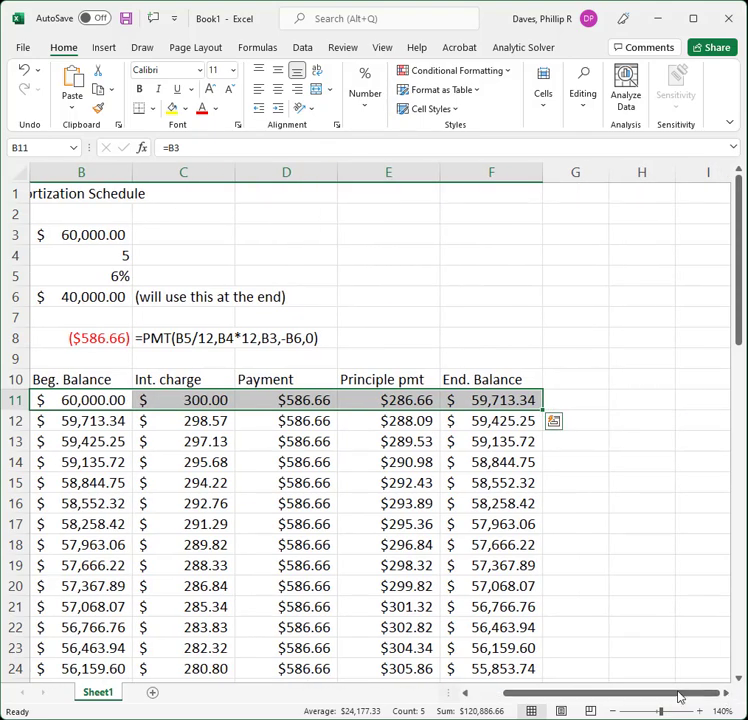
pyautogui.click(614, 711)
pyautogui.click(614, 711)
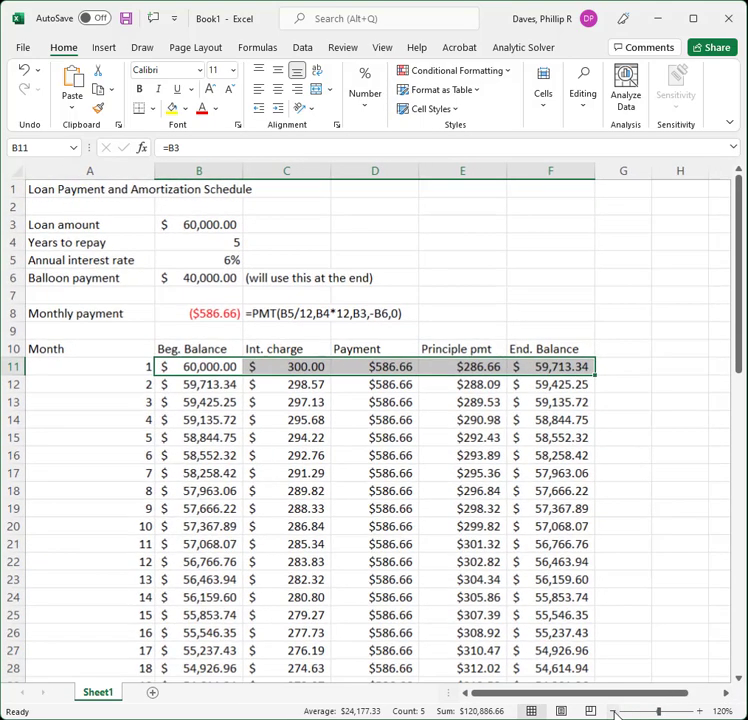
pyautogui.click(614, 711)
pyautogui.click(614, 711)
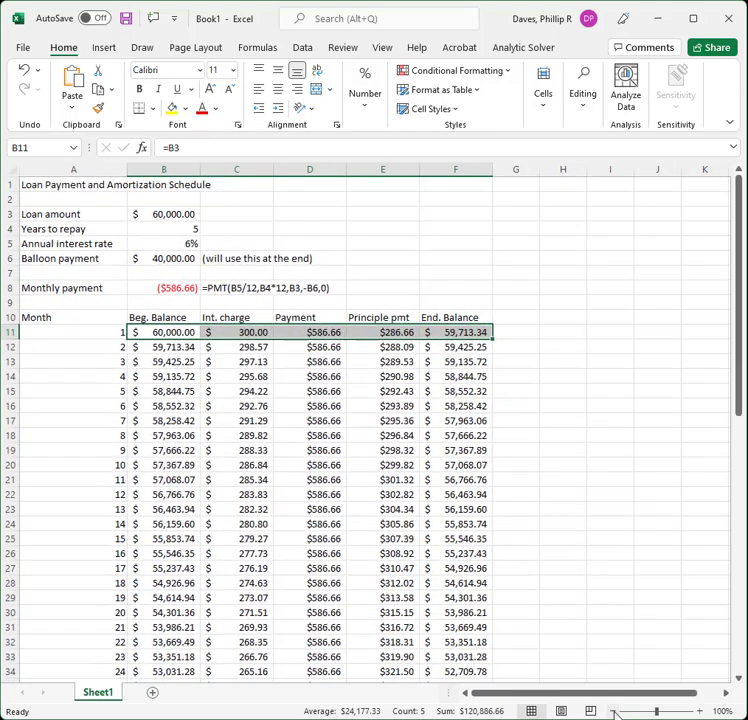
pyautogui.click(726, 697)
pyautogui.click(726, 697)
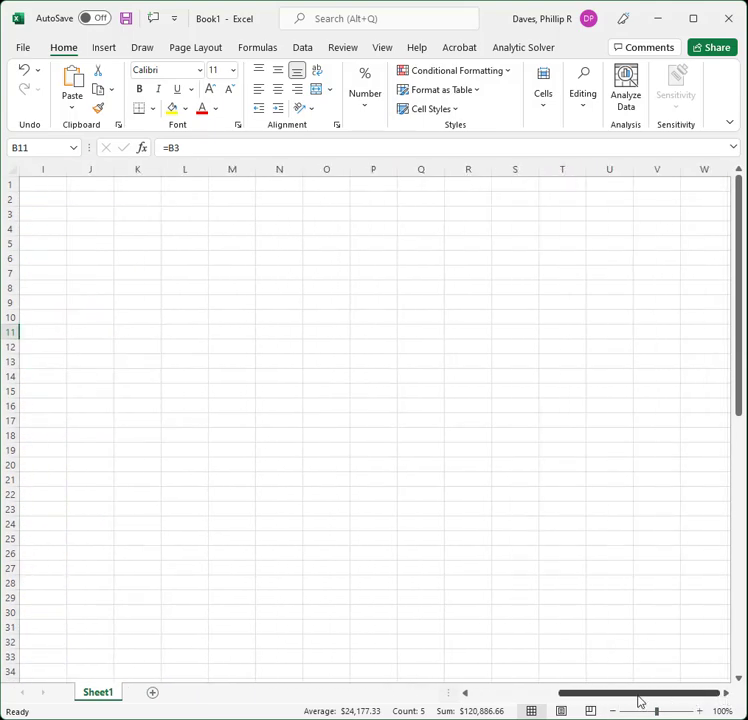
pyautogui.moveTo(634, 698); pyautogui.dragTo(598, 693)
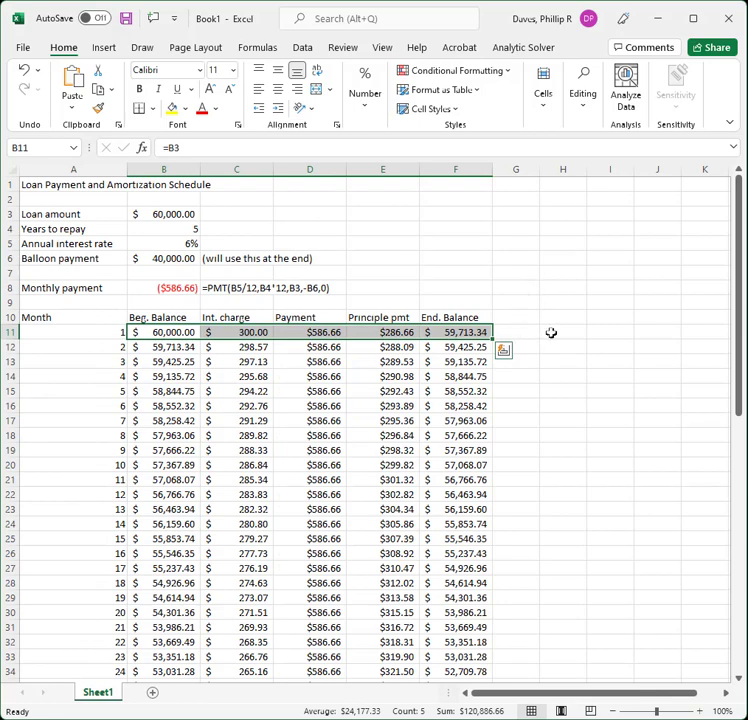
pyautogui.click(551, 332)
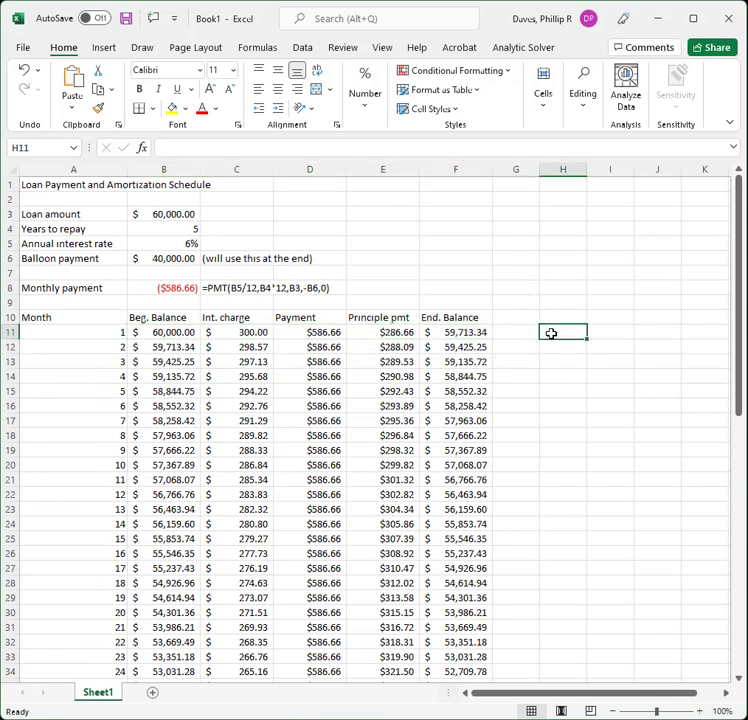
pyautogui.click(524, 335)
pyautogui.write('=formu')
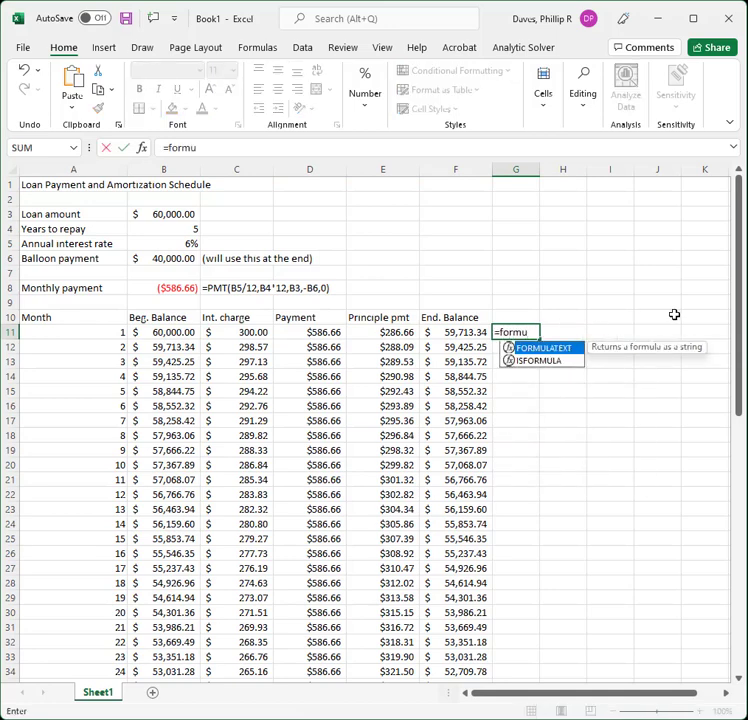
pyautogui.write('latext(')
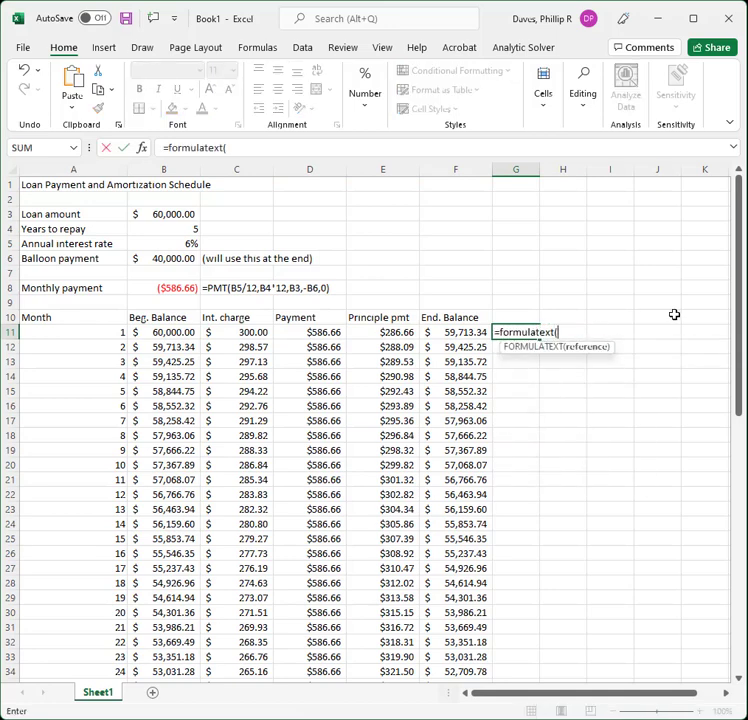
pyautogui.press('Left')
pyautogui.press('Left')
pyautogui.press('Left')
pyautogui.press('Left')
pyautogui.press('Left')
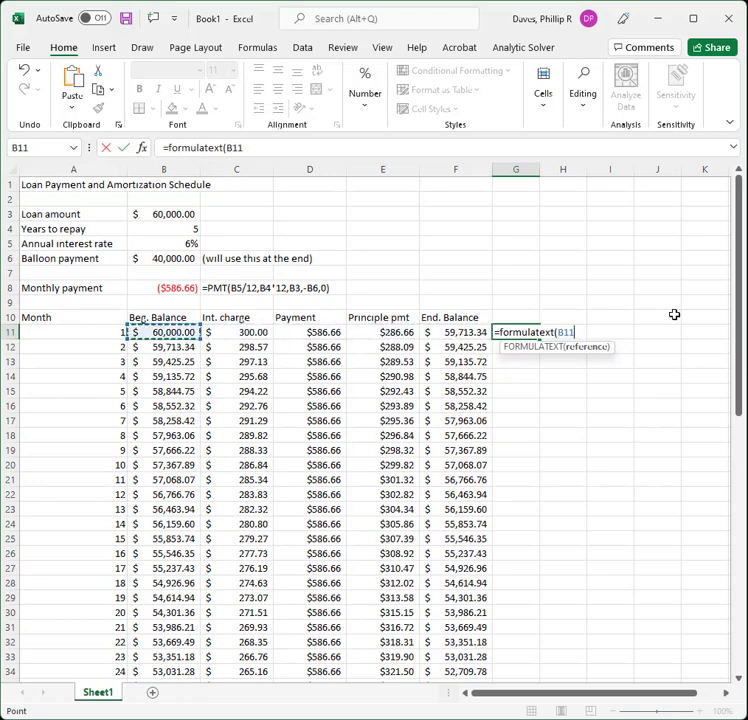
pyautogui.press('Return')
pyautogui.press('Up')
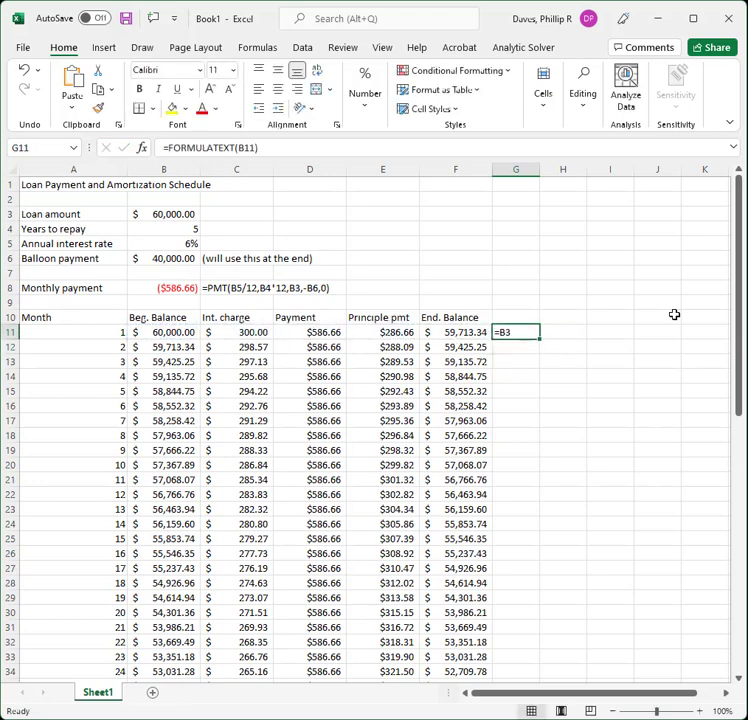
# - Copy the FORMULATEXT formula from G11 across to H11:K11
pyautogui.hotkey('ctrl', 'c')
pyautogui.press('Right')
pyautogui.hotkey('shift', 'Right')
pyautogui.hotkey('shift', 'Right')
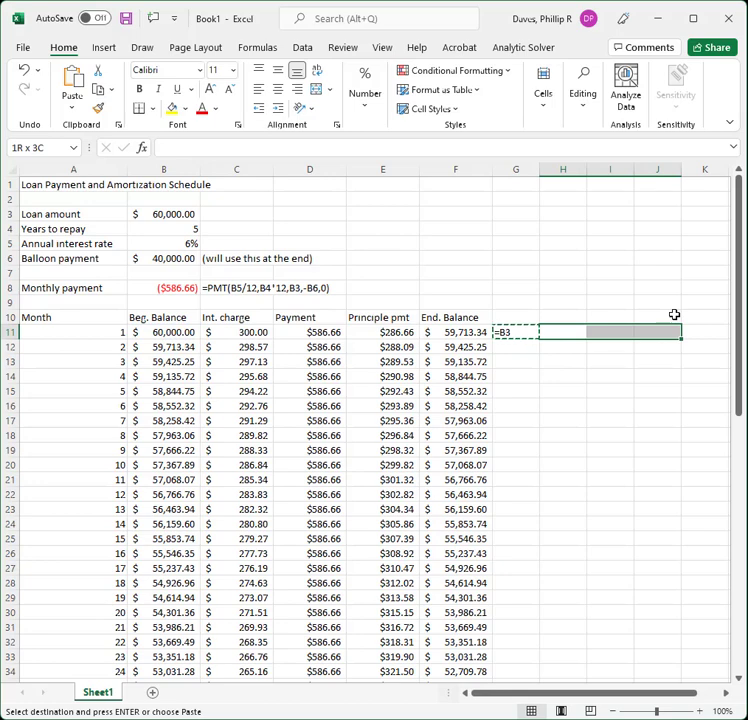
pyautogui.hotkey('shift', 'Right')
pyautogui.hotkey('ctrl', 'v')
pyautogui.press('Escape')
pyautogui.press('Left')
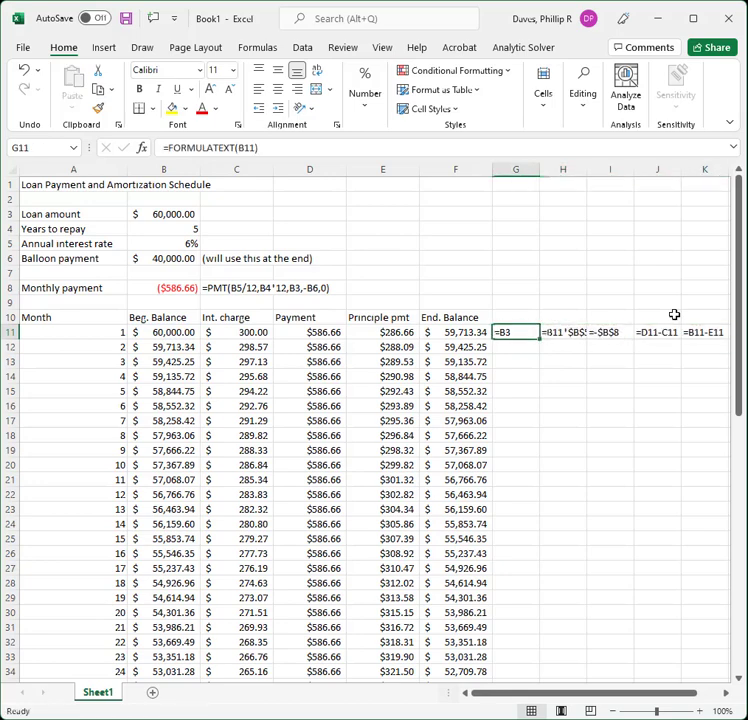
# - Copy the formula texts in G11:K11 down to row 12 for month 2
pyautogui.hotkey('shift', 'Right')
pyautogui.hotkey('shift', 'Right')
pyautogui.hotkey('shift', 'Right')
pyautogui.hotkey('shift', 'Right')
pyautogui.hotkey('ctrl', 'c')
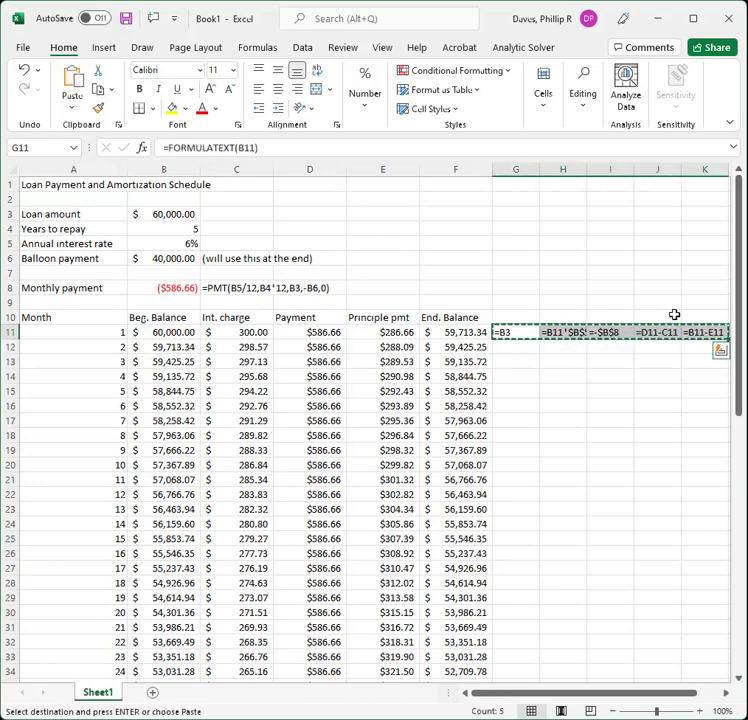
pyautogui.press('Down')
pyautogui.press('Return')
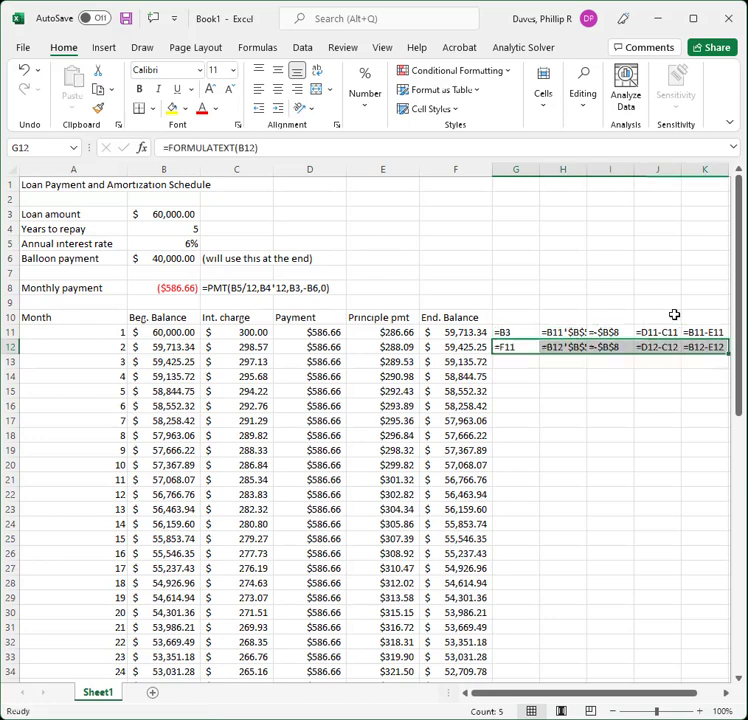
pyautogui.press('Up')
pyautogui.press('Down')
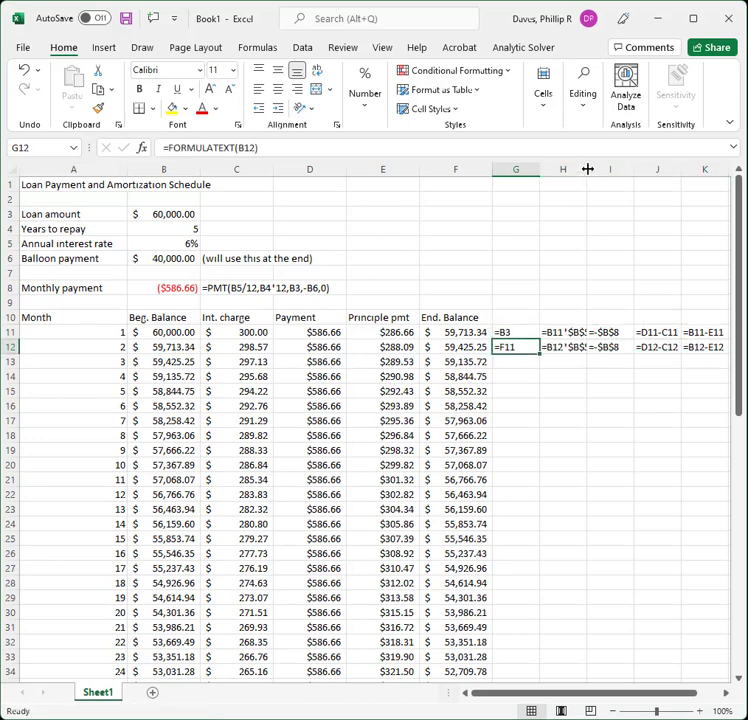
# - Widen column H until the full interest charge formula text fits
pyautogui.moveTo(588, 169); pyautogui.dragTo(597, 169)
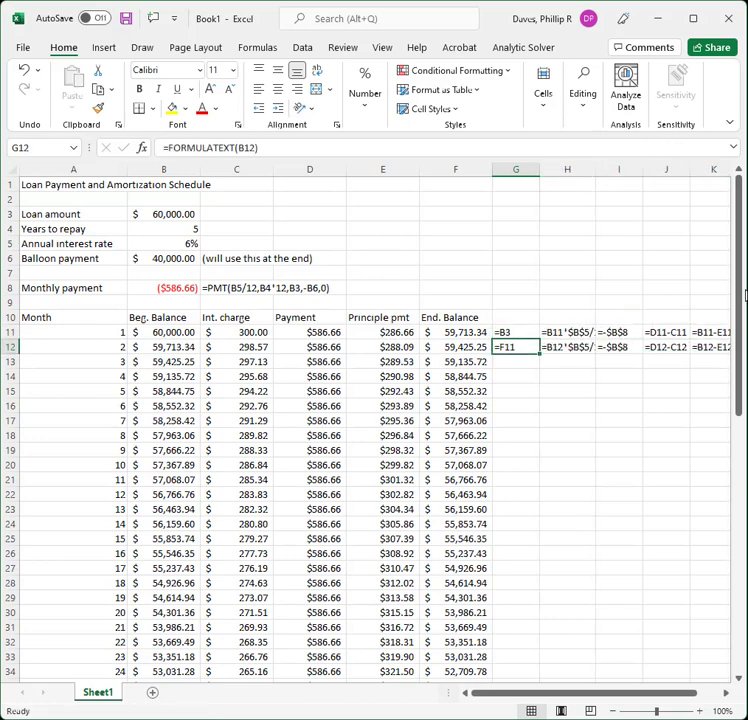
pyautogui.click(615, 712)
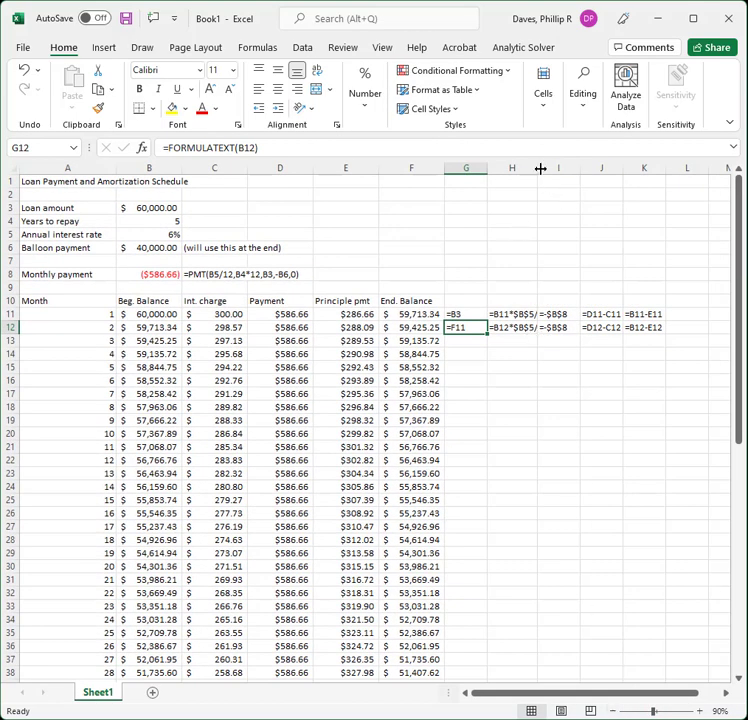
pyautogui.moveTo(538, 170); pyautogui.dragTo(558, 170)
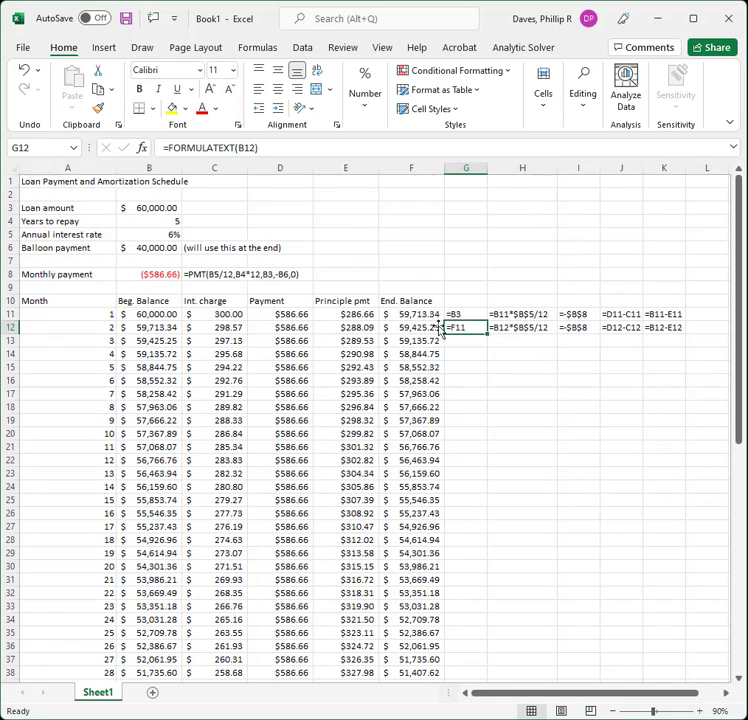
# - Compare the month 2 formulas in B12, C12 and F12 with the formula texts shown beside the schedule in row 12
pyautogui.click(148, 327)
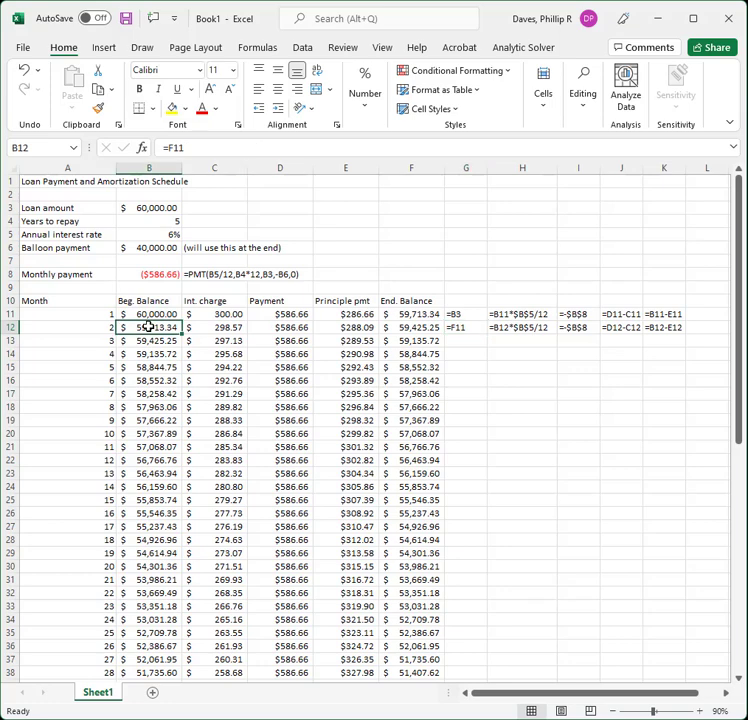
pyautogui.click(501, 327)
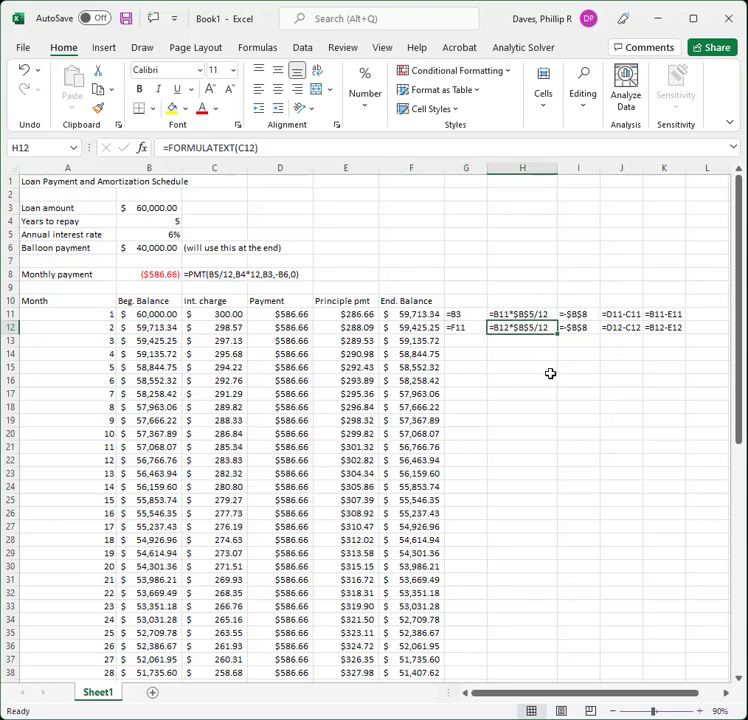
pyautogui.click(222, 327)
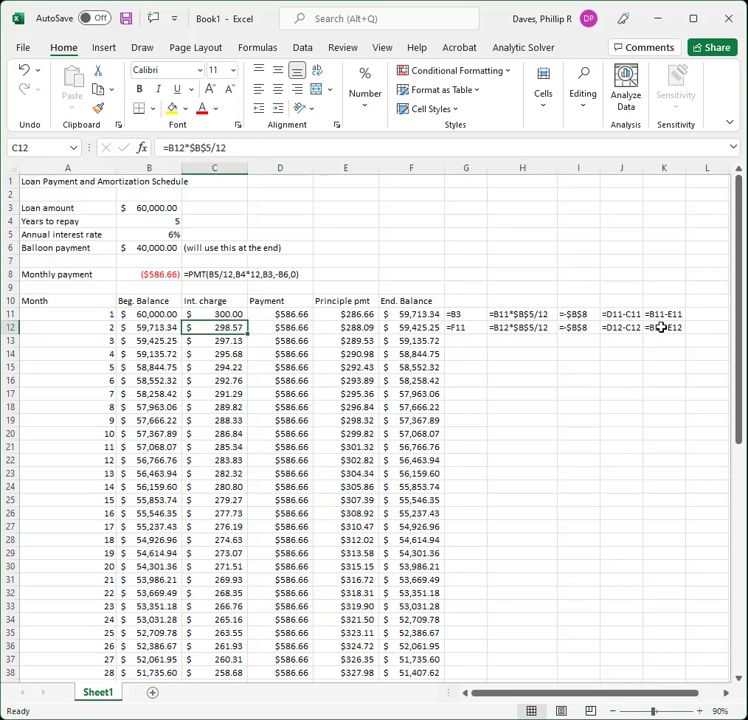
pyautogui.click(662, 327)
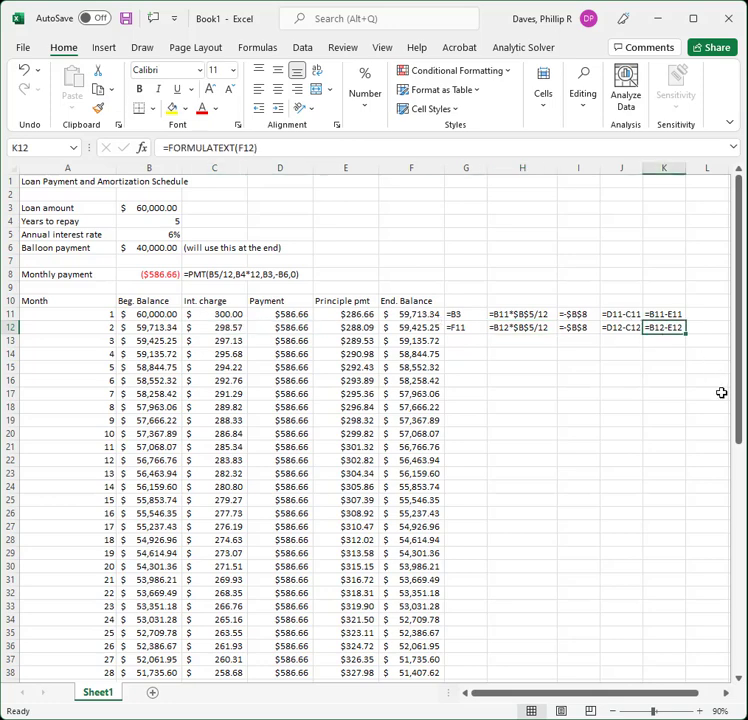
pyautogui.click(427, 329)
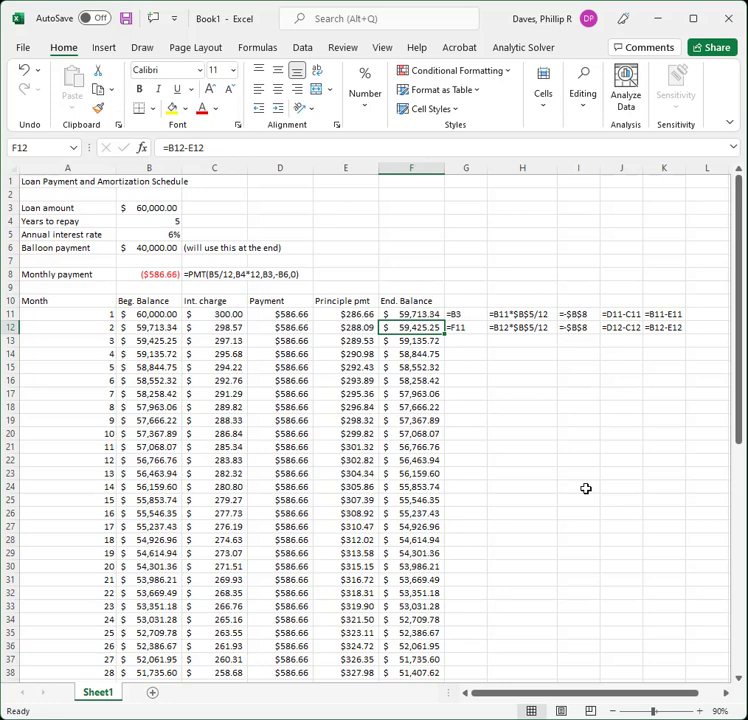